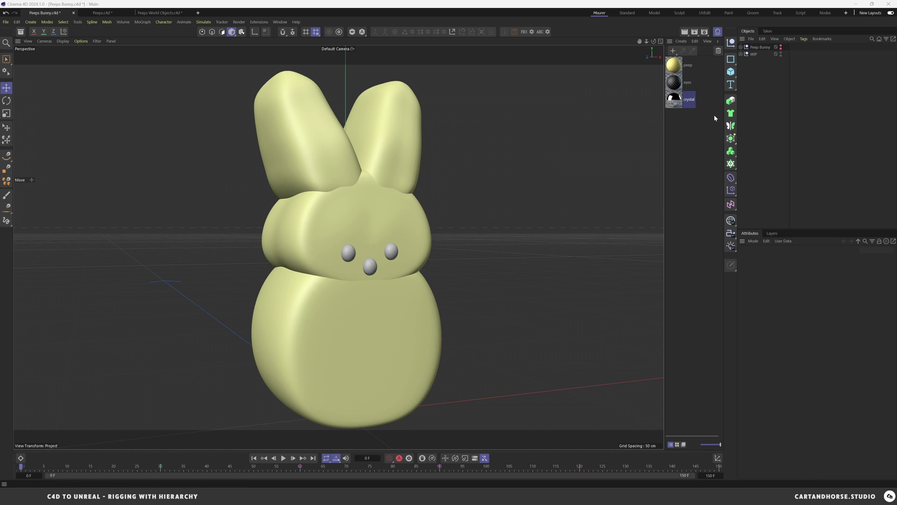
Switch the viewport to Gouraud Shading (Lines) and inspect the bunny's original dense mesh from several angles.
{"action": "left_click", "coordinate": [62, 41]}
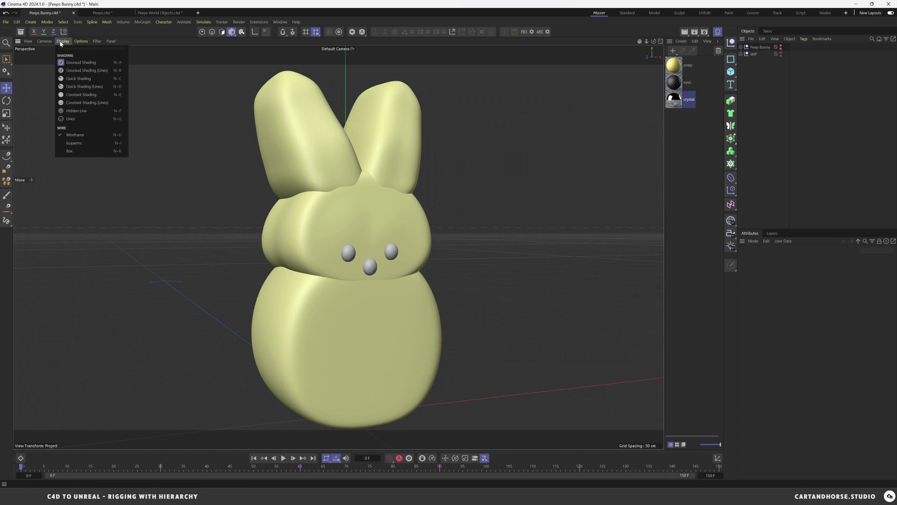
{"action": "left_click", "coordinate": [72, 71]}
{"action": "mouse_move", "coordinate": [327, 273]}
{"action": "left_mouse_down", "text": "alt"}
{"action": "mouse_move", "coordinate": [360, 274]}
{"action": "mouse_move", "coordinate": [337, 274]}
{"action": "mouse_move", "coordinate": [350, 274]}
{"action": "left_mouse_up", "text": "alt"}
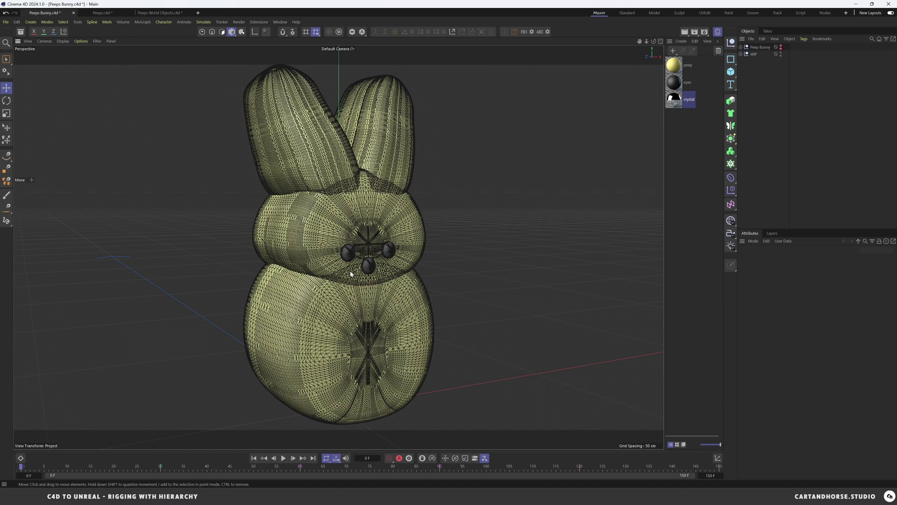
{"action": "scroll", "coordinate": [351, 251], "scroll_direction": "up", "scroll_amount": 5}
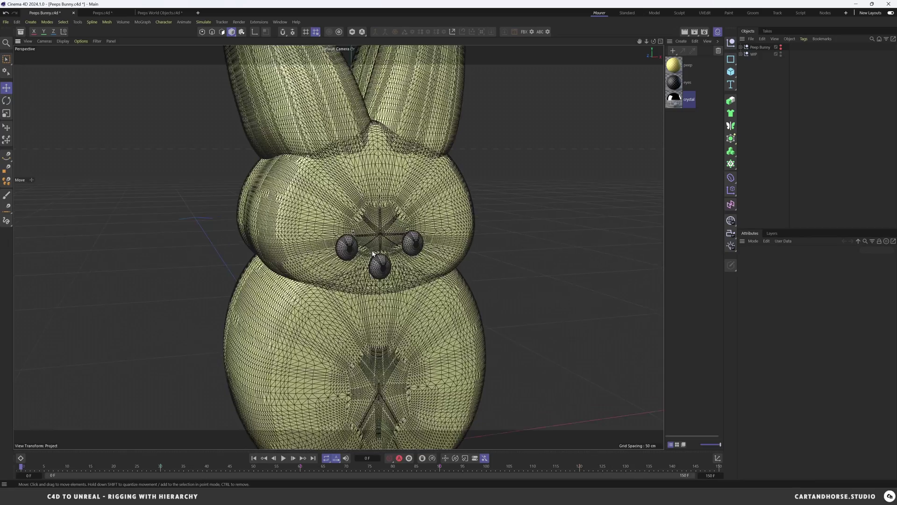
{"action": "left_click_drag", "start_coordinate": [283, 240], "coordinate": [315, 256], "text": "alt"}
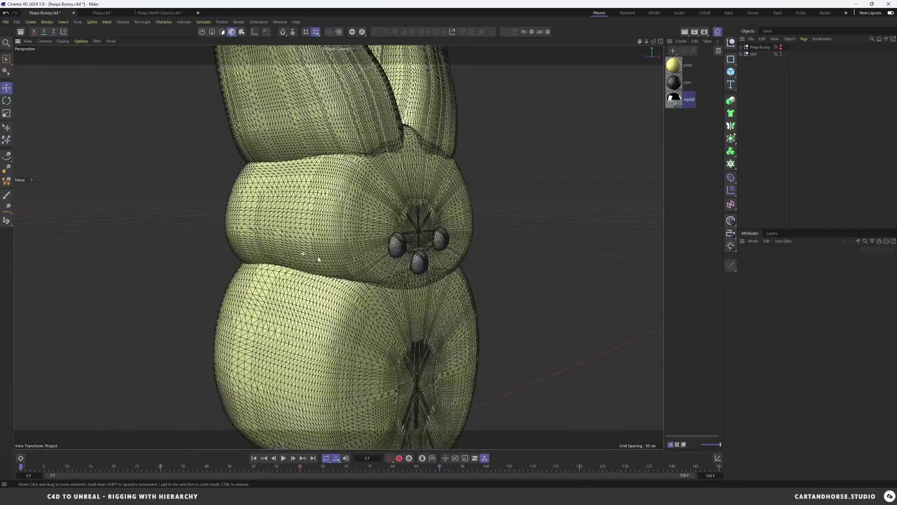
{"action": "middle_click_drag", "start_coordinate": [399, 260], "coordinate": [375, 233], "text": "alt"}
{"action": "scroll", "coordinate": [374, 230], "scroll_direction": "down", "scroll_amount": 2}
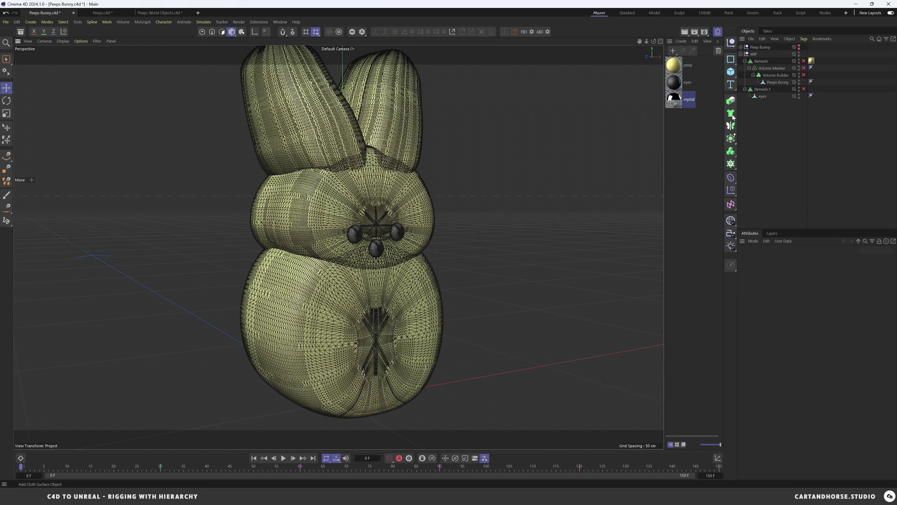
Frame the Peeps Bunny mesh, enable its Volume Builder and open the Volume Builder's object settings.
{"action": "left_click", "coordinate": [778, 82]}
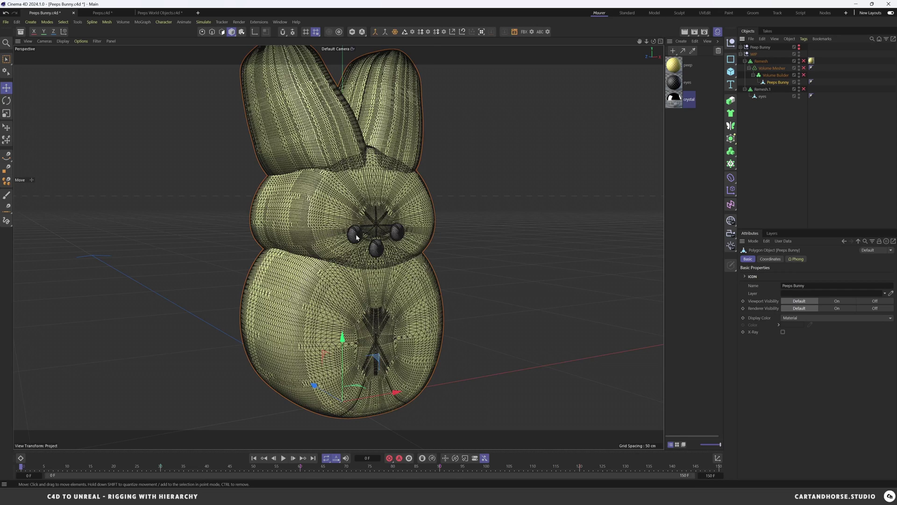
{"action": "key", "text": "o"}
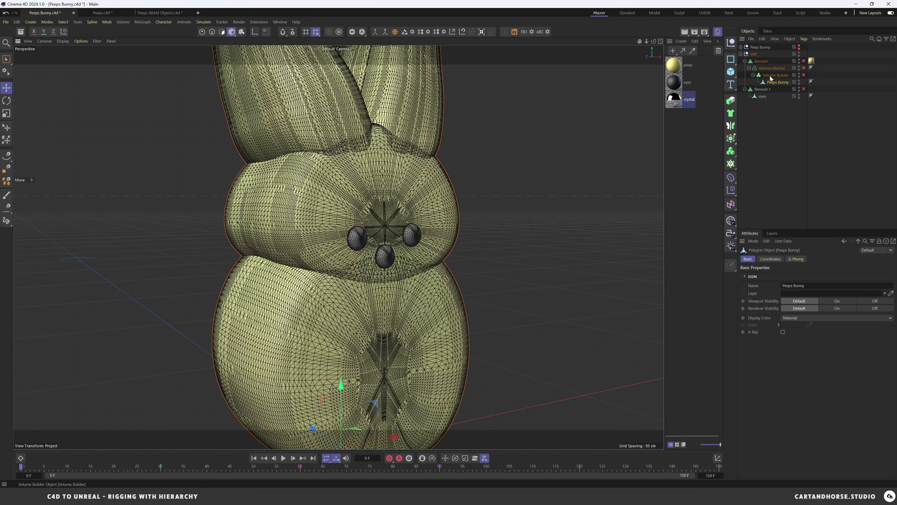
{"action": "left_click", "coordinate": [804, 75]}
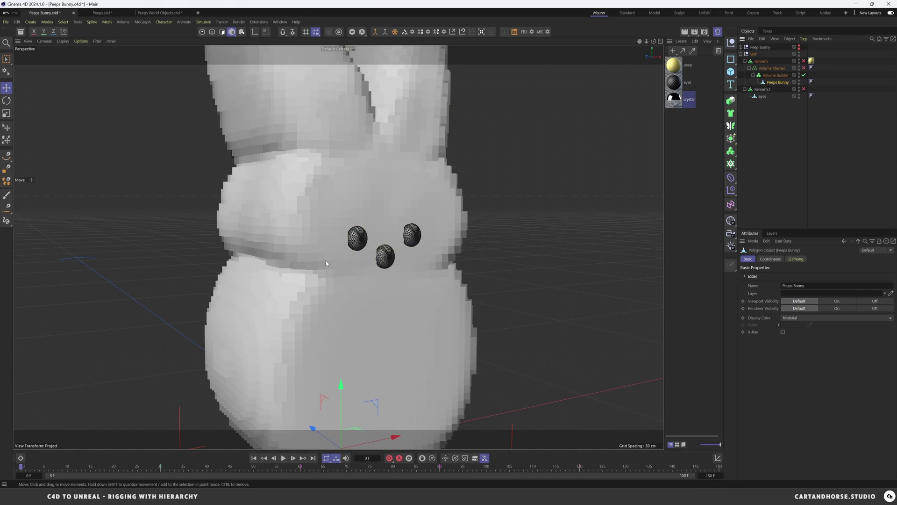
{"action": "left_click_drag", "start_coordinate": [372, 268], "coordinate": [312, 255], "text": "alt"}
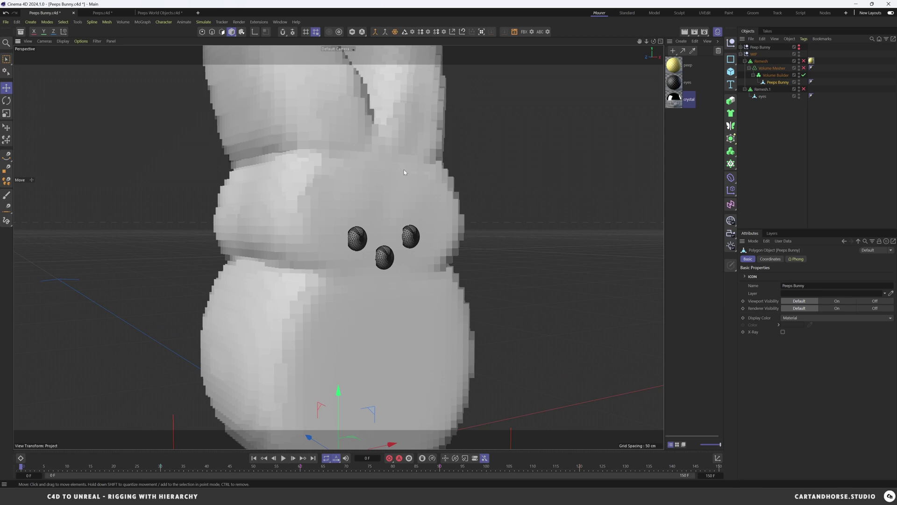
{"action": "left_click", "coordinate": [776, 75]}
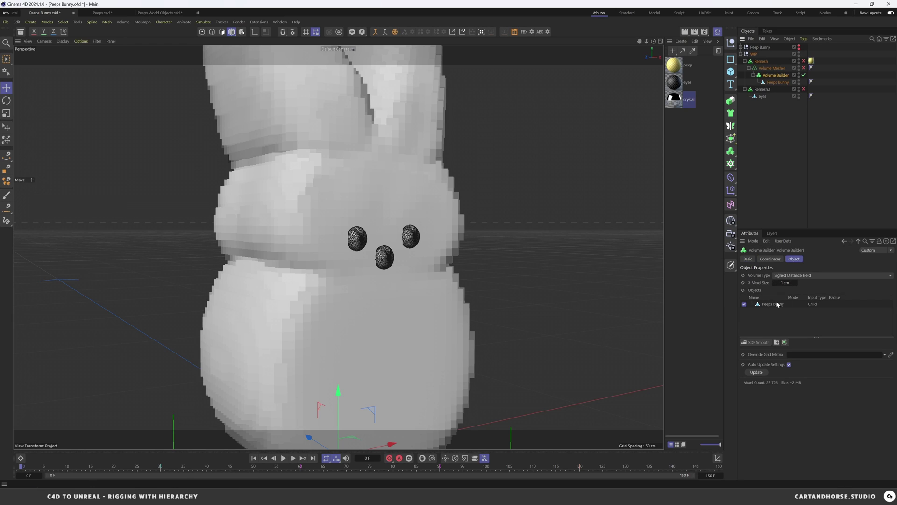
Enable the Volume Mesher on the bunny and inspect the polygon surface it generates.
{"action": "left_click", "coordinate": [804, 67]}
{"action": "left_click_drag", "start_coordinate": [370, 286], "coordinate": [231, 265], "text": "alt"}
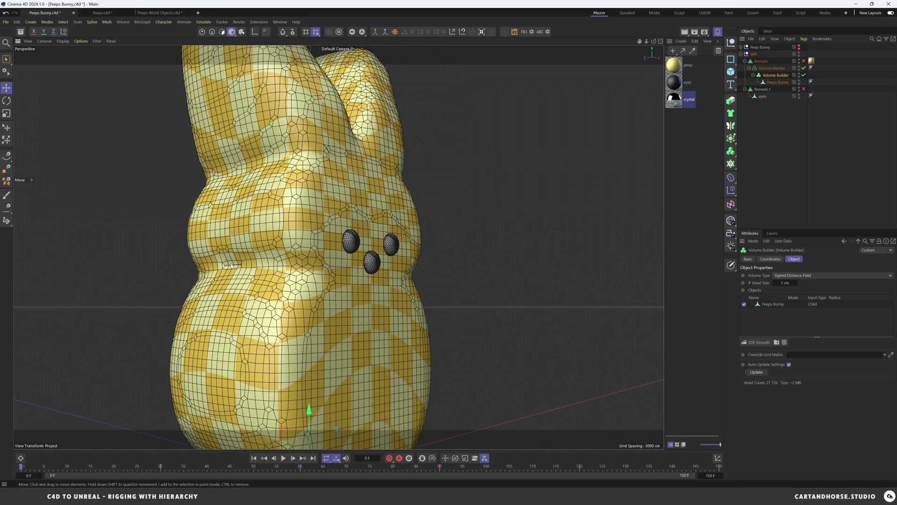
{"action": "left_click_drag", "start_coordinate": [321, 105], "coordinate": [355, 183], "text": "alt"}
{"action": "right_click_drag", "start_coordinate": [354, 182], "coordinate": [361, 223], "text": "alt"}
{"action": "middle_click_drag", "start_coordinate": [362, 222], "coordinate": [365, 209], "text": "alt"}
{"action": "right_click_drag", "start_coordinate": [365, 209], "coordinate": [369, 210], "text": "alt"}
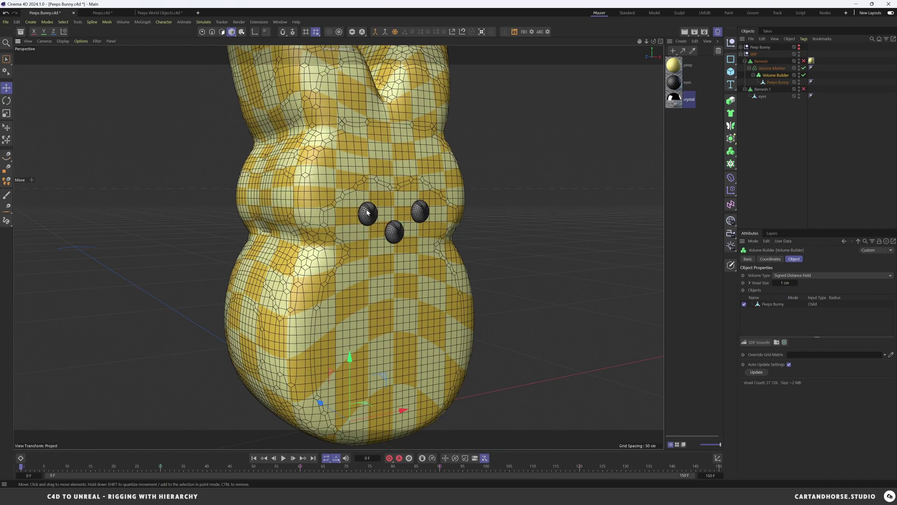
Enable the bunny's Remesh generator, open its settings and inspect the resulting topology.
{"action": "left_click", "coordinate": [803, 61]}
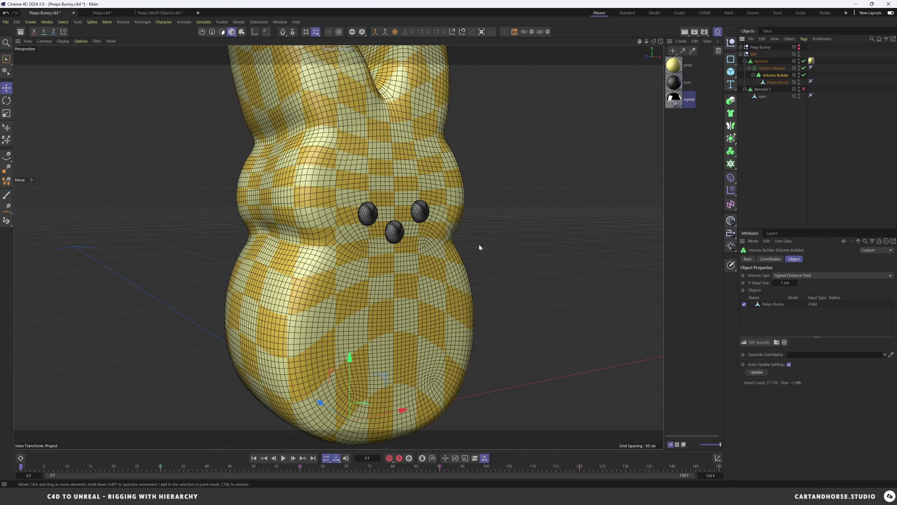
{"action": "left_click", "coordinate": [761, 61]}
{"action": "left_click_drag", "start_coordinate": [408, 263], "coordinate": [362, 259], "text": "alt"}
{"action": "middle_click_drag", "start_coordinate": [374, 259], "coordinate": [378, 275], "text": "alt"}
{"action": "scroll", "coordinate": [376, 276], "scroll_direction": "down", "scroll_amount": 1}
{"action": "mouse_move", "coordinate": [371, 277]}
{"action": "left_mouse_down", "text": "alt"}
{"action": "mouse_move", "coordinate": [533, 268]}
{"action": "mouse_move", "coordinate": [346, 276]}
{"action": "mouse_move", "coordinate": [376, 283]}
{"action": "left_mouse_up", "text": "alt"}
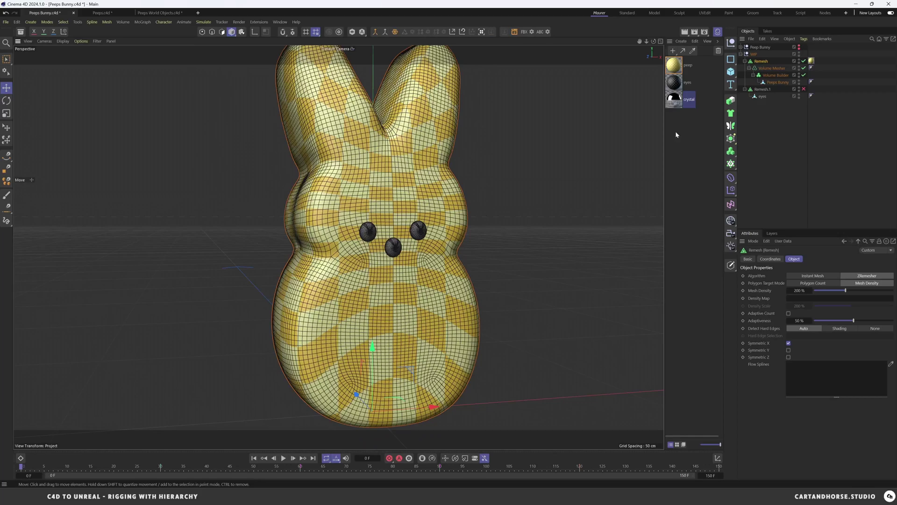
Enable the Remesh.1 generator on the eyes and check their topology up close.
{"action": "left_click", "coordinate": [804, 88]}
{"action": "scroll", "coordinate": [403, 244], "scroll_direction": "up", "scroll_amount": 3}
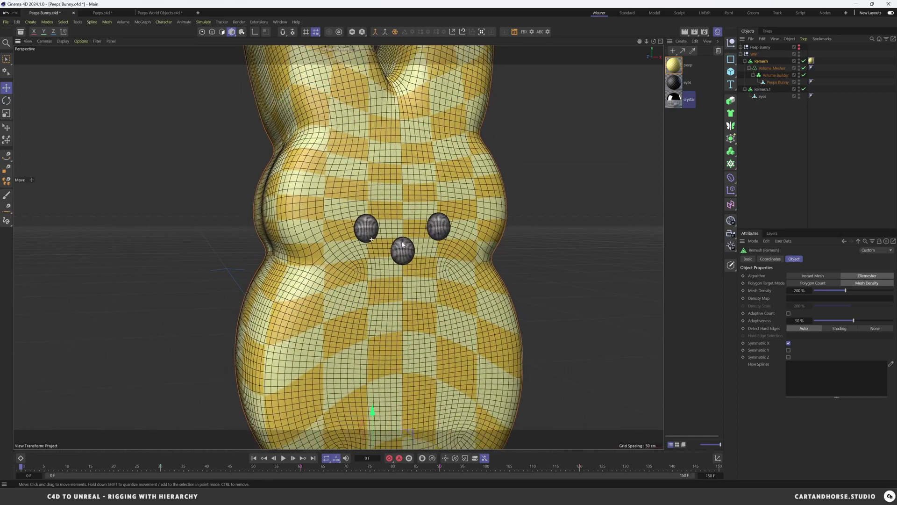
{"action": "left_click_drag", "start_coordinate": [403, 244], "coordinate": [464, 227], "text": "alt"}
{"action": "scroll", "coordinate": [353, 284], "scroll_direction": "down", "scroll_amount": 5}
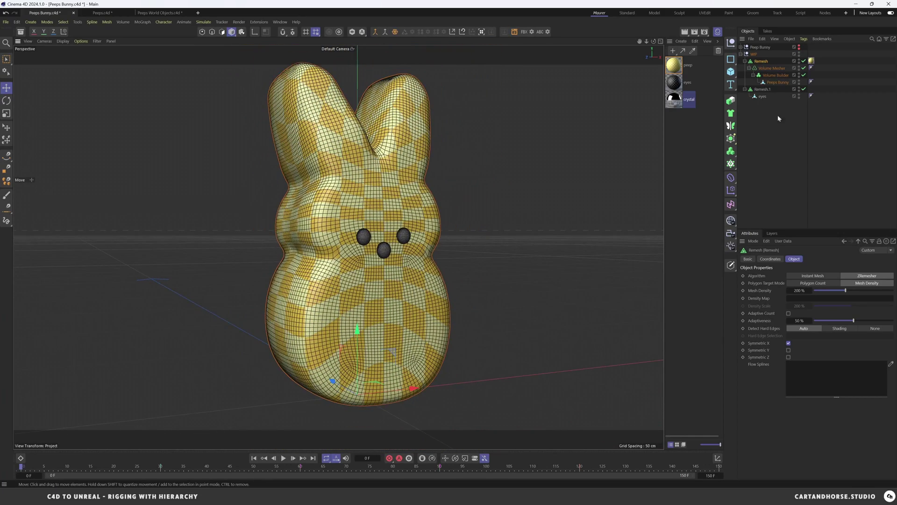
Hide and collapse the WIP group, show Peep Bunny with its Connect hierarchy expanded, and examine the crystals scattered over the surface.
{"action": "left_click", "coordinate": [741, 55]}
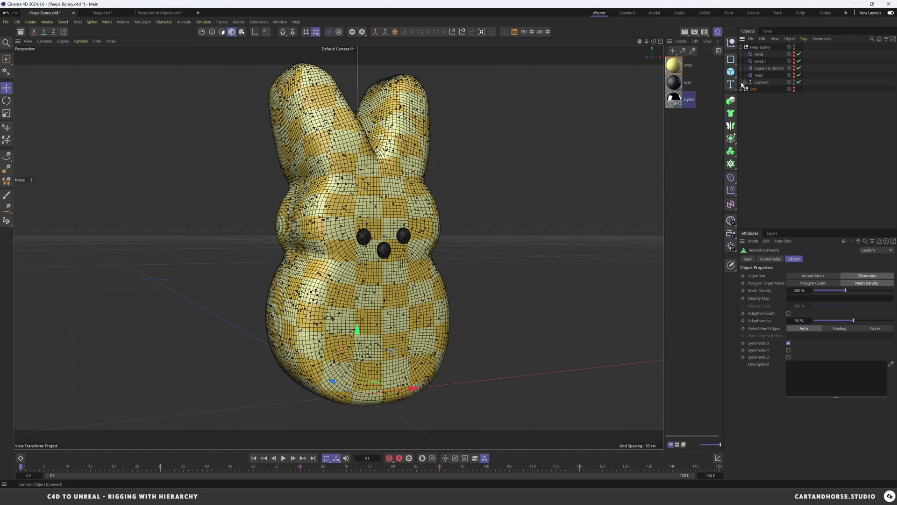
{"action": "left_click", "coordinate": [744, 82]}
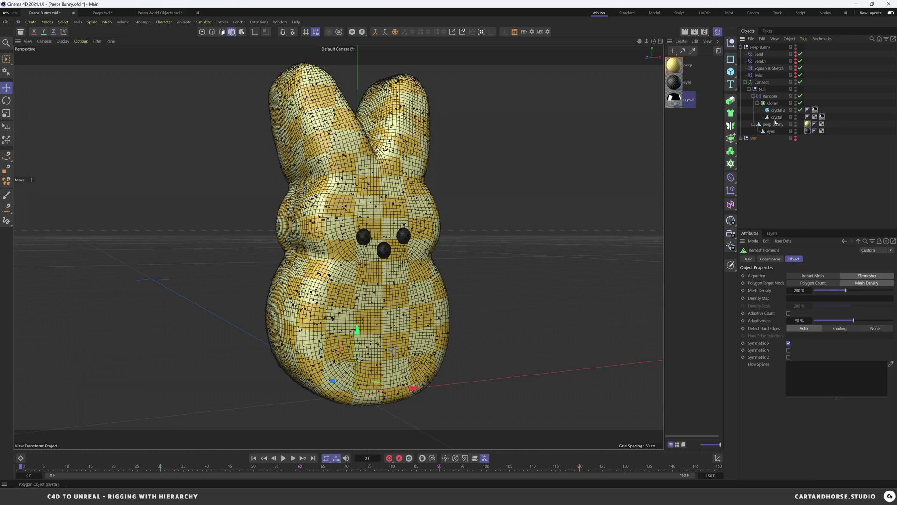
{"action": "scroll", "coordinate": [370, 228], "scroll_direction": "up", "scroll_amount": 6}
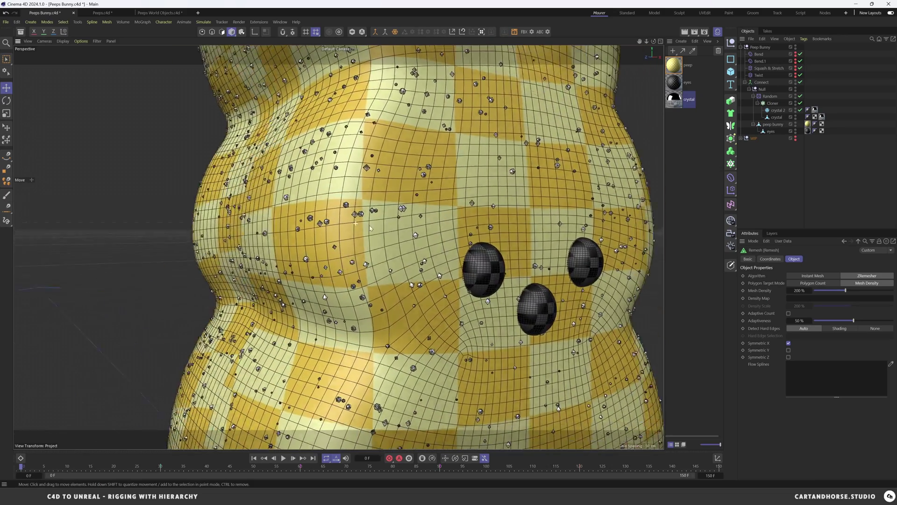
{"action": "left_click_drag", "start_coordinate": [369, 227], "coordinate": [401, 282], "text": "alt"}
{"action": "right_click_drag", "start_coordinate": [401, 283], "coordinate": [454, 335], "text": "alt"}
{"action": "left_click_drag", "start_coordinate": [455, 334], "coordinate": [382, 238], "text": "alt"}
{"action": "middle_click_drag", "start_coordinate": [382, 238], "coordinate": [367, 257], "text": "alt"}
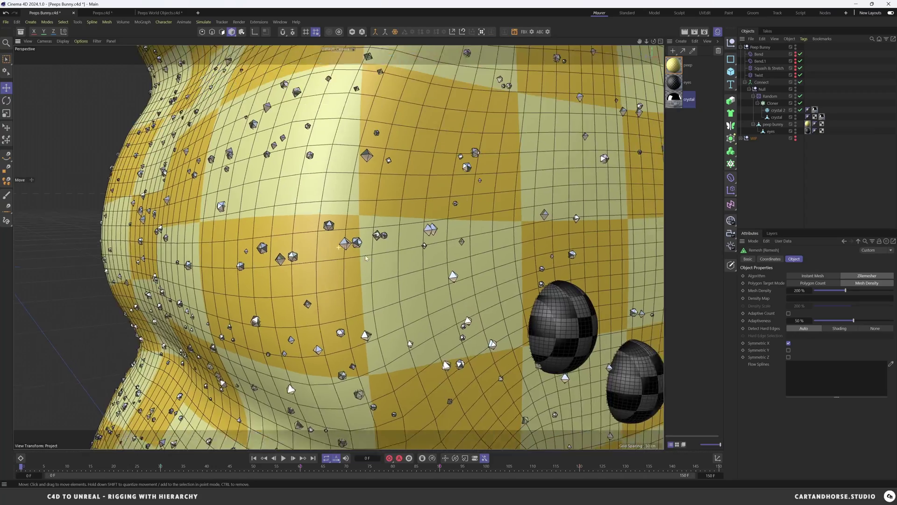
{"action": "left_click_drag", "start_coordinate": [366, 258], "coordinate": [381, 246], "text": "alt"}
{"action": "right_click_drag", "start_coordinate": [380, 246], "coordinate": [357, 245], "text": "alt"}
{"action": "mouse_move", "coordinate": [358, 245]}
{"action": "left_mouse_down", "text": "alt"}
{"action": "mouse_move", "coordinate": [327, 244]}
{"action": "mouse_move", "coordinate": [349, 258]}
{"action": "left_mouse_up", "text": "alt"}
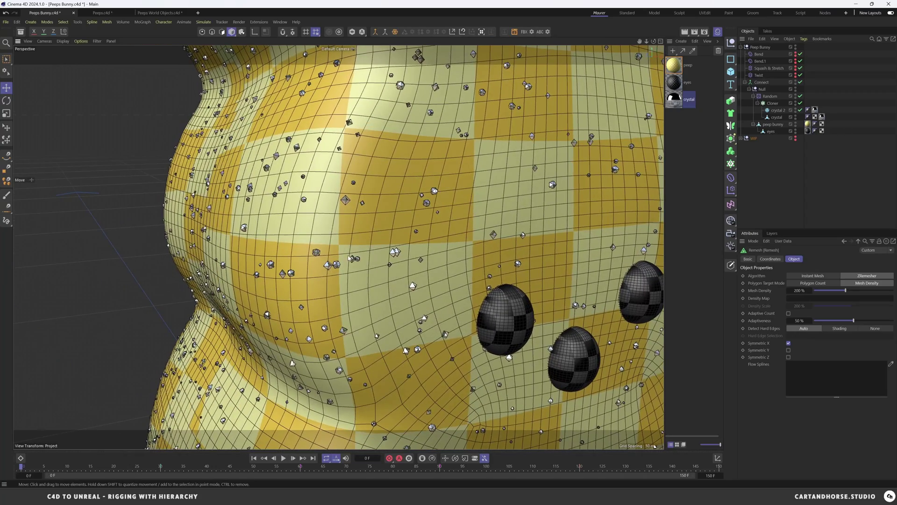
Review the crystal and crystal 2 objects and look closely at their shapes on the bunny.
{"action": "left_click", "coordinate": [780, 117]}
{"action": "left_click", "coordinate": [782, 111]}
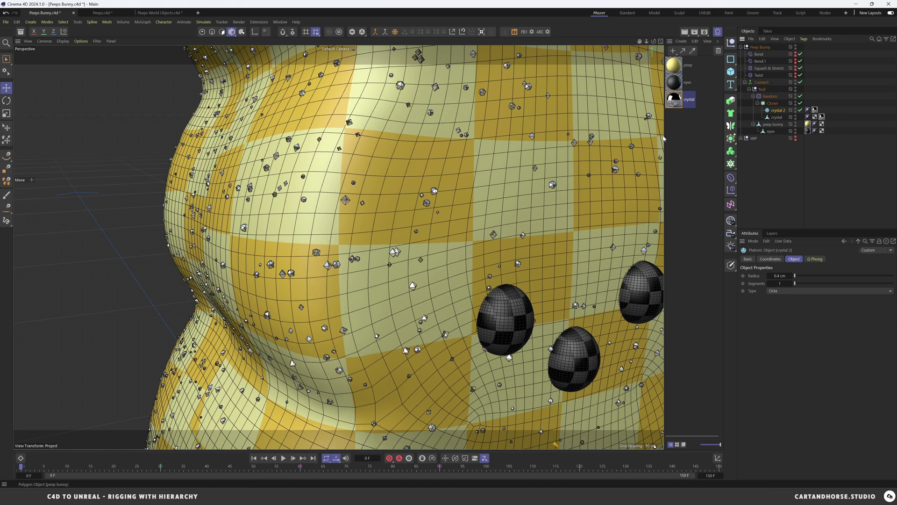
{"action": "scroll", "coordinate": [392, 260], "scroll_direction": "up", "scroll_amount": 6}
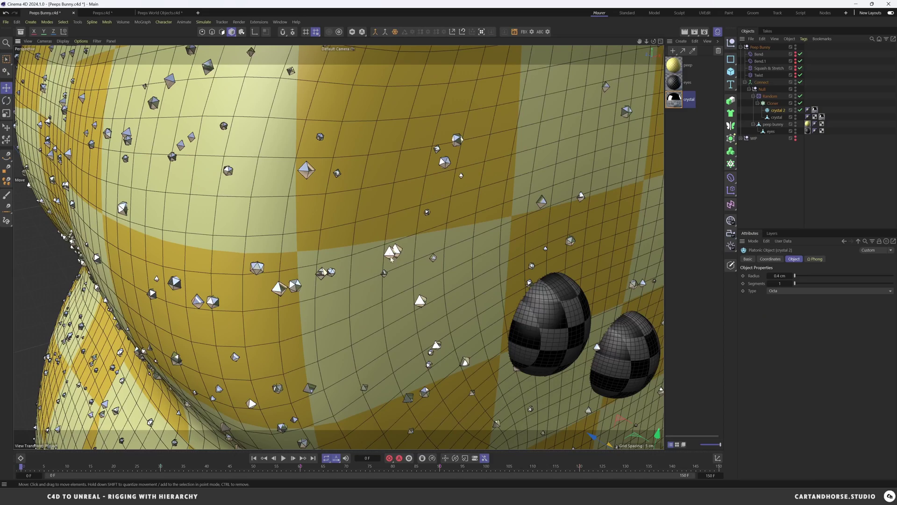
{"action": "scroll", "coordinate": [288, 294], "scroll_direction": "down", "scroll_amount": 8}
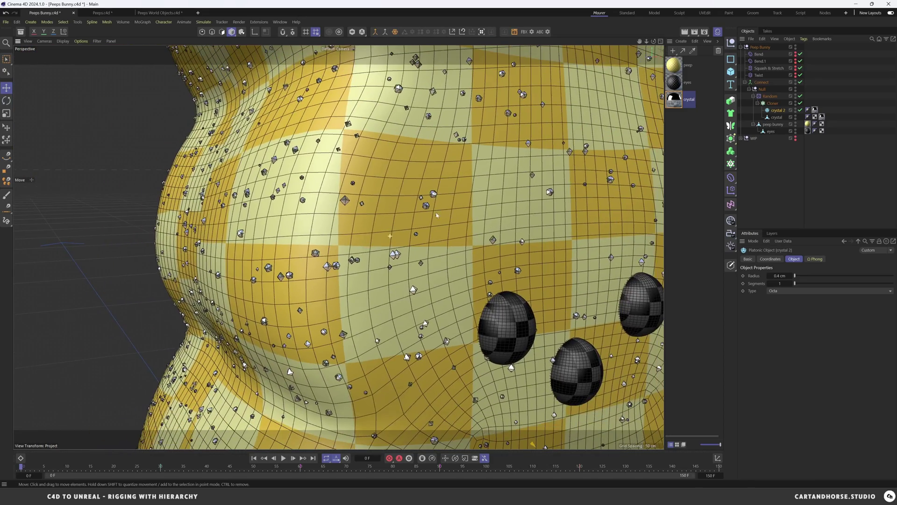
Review the settings of the Cloner and its Random effector, checking how crystal sizes vary across the bunny.
{"action": "left_click", "coordinate": [773, 103]}
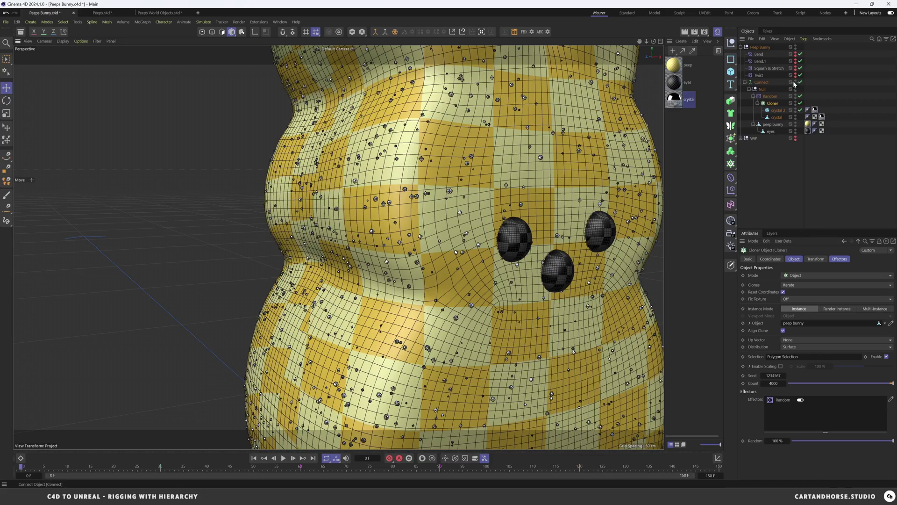
{"action": "left_click", "coordinate": [768, 97]}
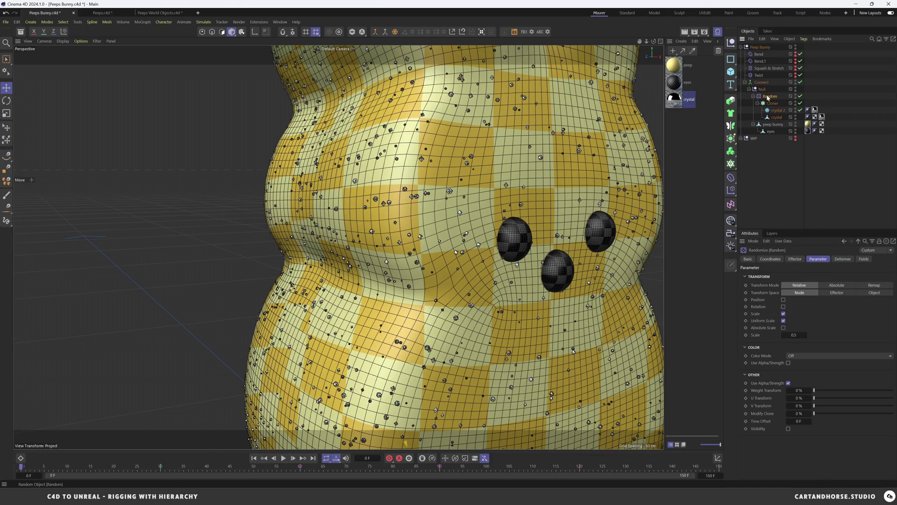
{"action": "scroll", "coordinate": [408, 234], "scroll_direction": "up", "scroll_amount": 3}
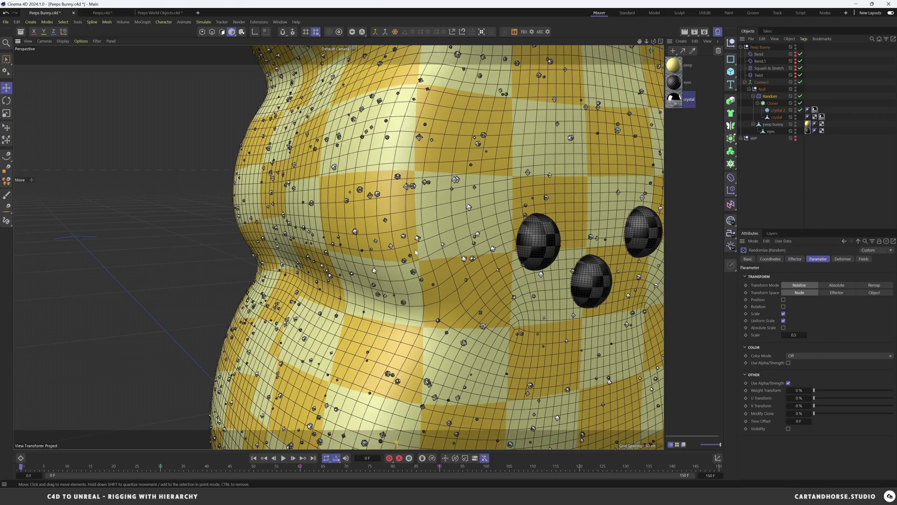
{"action": "mouse_move", "coordinate": [417, 241]}
{"action": "left_mouse_down", "text": "alt"}
{"action": "mouse_move", "coordinate": [455, 228]}
{"action": "mouse_move", "coordinate": [434, 227]}
{"action": "mouse_move", "coordinate": [449, 229]}
{"action": "mouse_move", "coordinate": [442, 255]}
{"action": "mouse_move", "coordinate": [459, 257]}
{"action": "mouse_move", "coordinate": [415, 258]}
{"action": "left_mouse_up", "text": "alt"}
{"action": "scroll", "coordinate": [411, 243], "scroll_direction": "up", "scroll_amount": 4}
{"action": "scroll", "coordinate": [416, 259], "scroll_direction": "down", "scroll_amount": 8}
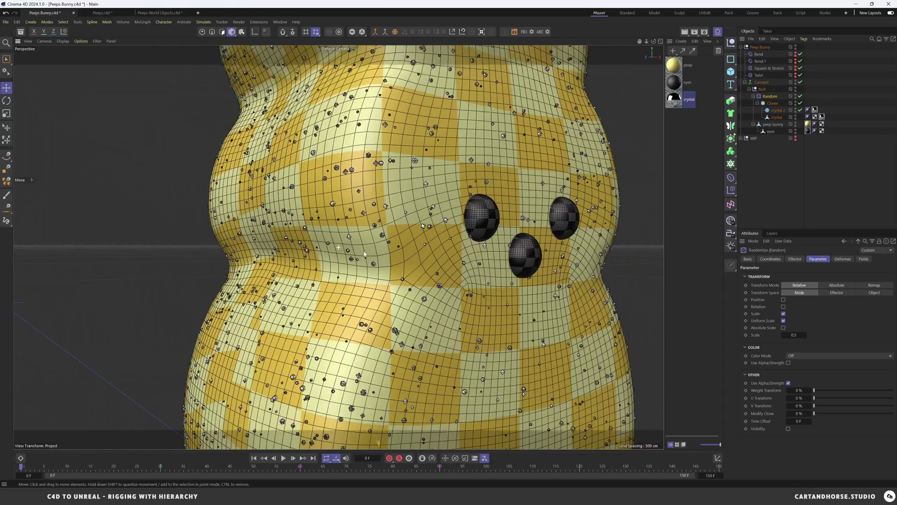
Scrub to frame 43 with the Connect object disabled to check how the crystals deform, then re-enable Connect and collapse its hierarchy.
{"action": "left_click", "coordinate": [798, 153]}
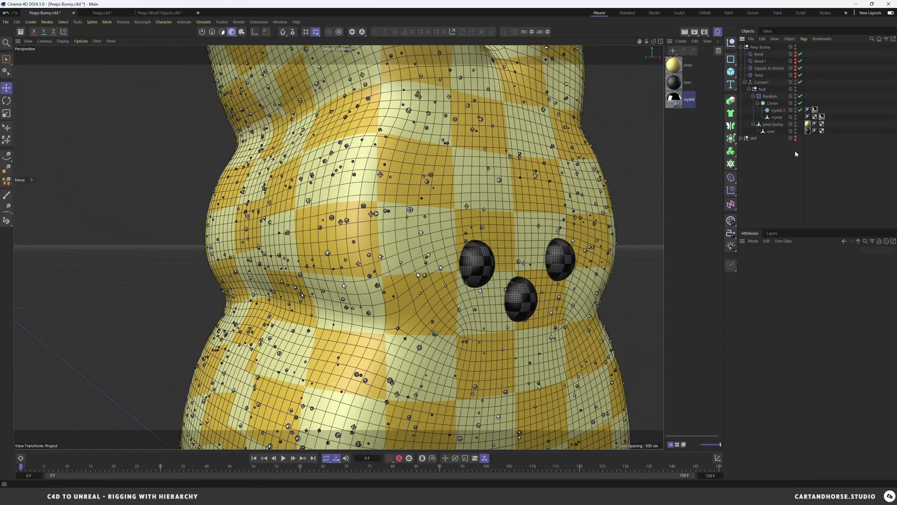
{"action": "left_click", "coordinate": [800, 82]}
{"action": "left_click_drag", "start_coordinate": [38, 465], "coordinate": [221, 466]}
{"action": "left_click_drag", "start_coordinate": [468, 267], "coordinate": [304, 373], "text": "alt"}
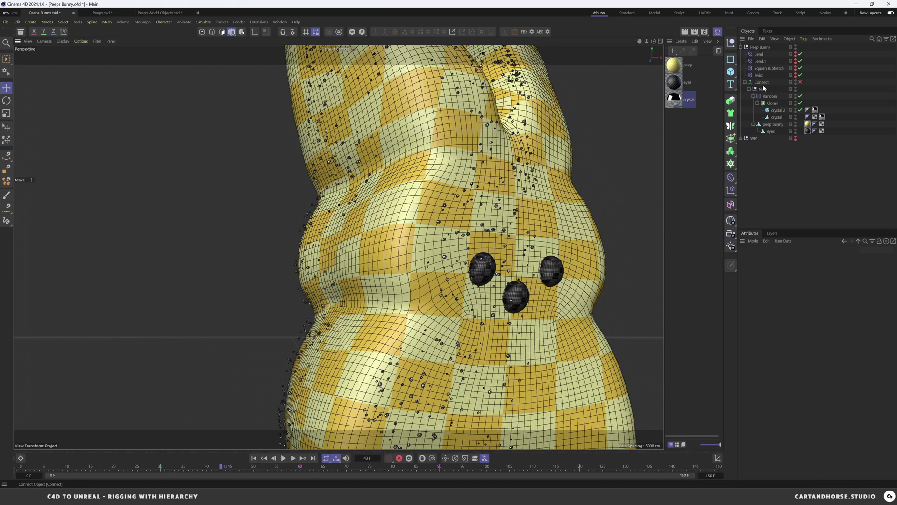
{"action": "left_click", "coordinate": [800, 82]}
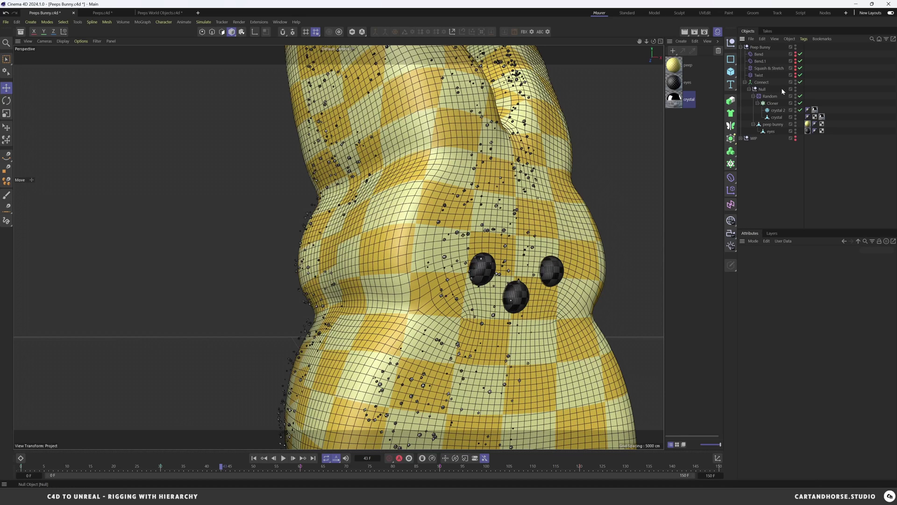
{"action": "left_click", "coordinate": [745, 82]}
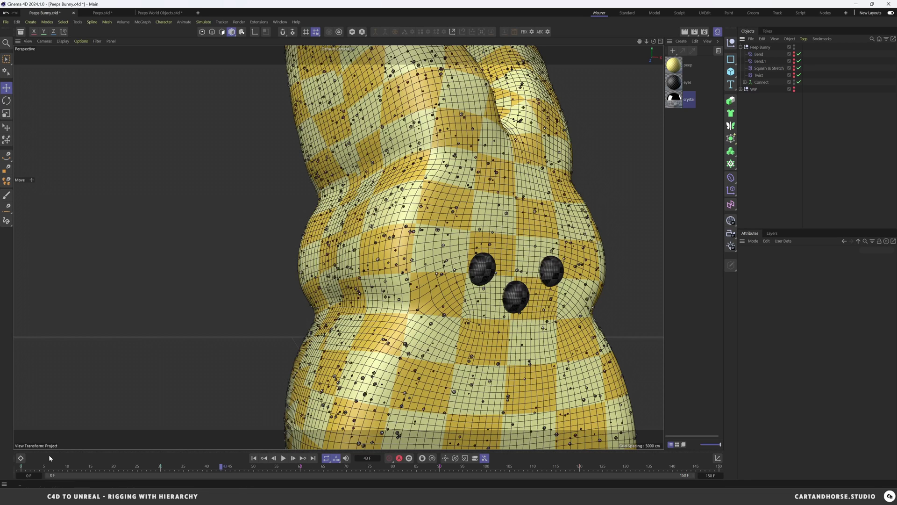
Open the Dope Sheet with the bunny's animation keys and make the Twist deformer visible in the viewport.
{"action": "left_click", "coordinate": [20, 458]}
{"action": "left_click_drag", "start_coordinate": [172, 414], "coordinate": [172, 340]}
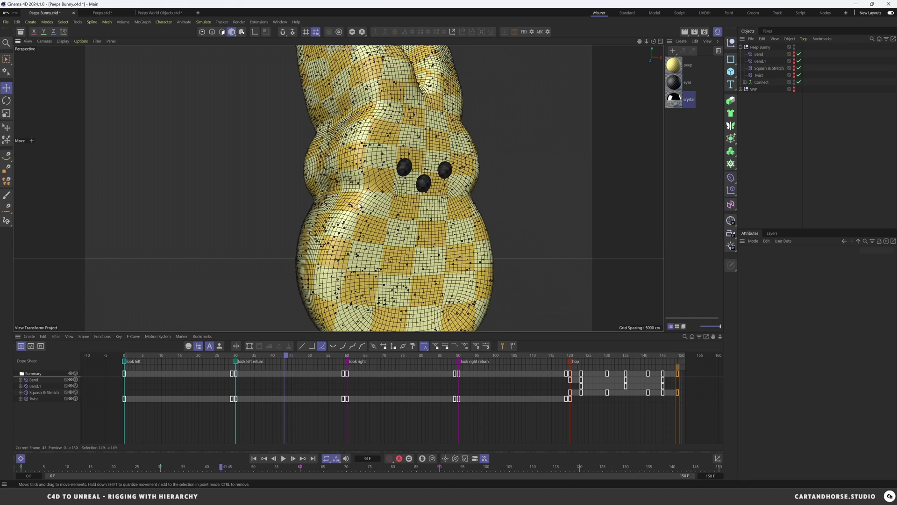
{"action": "middle_click_drag", "start_coordinate": [390, 195], "coordinate": [389, 213], "text": "alt"}
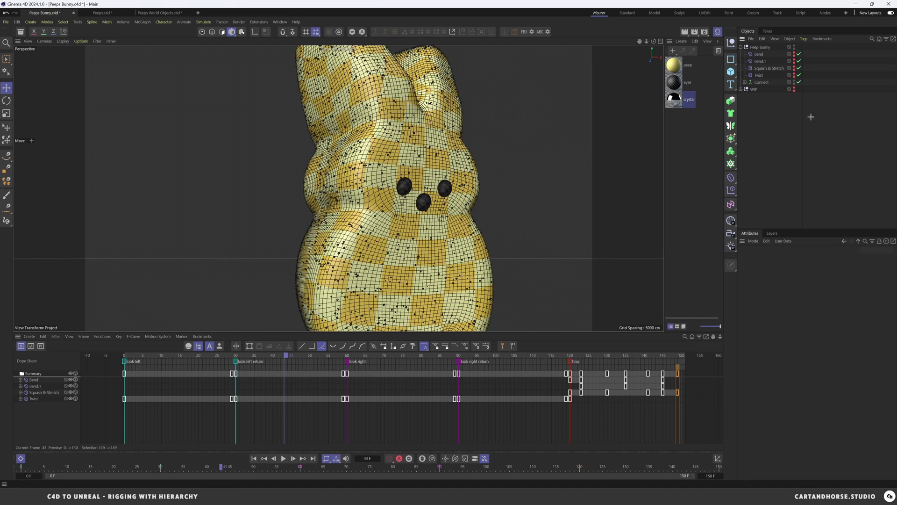
{"action": "left_click", "coordinate": [794, 75], "text": "alt"}
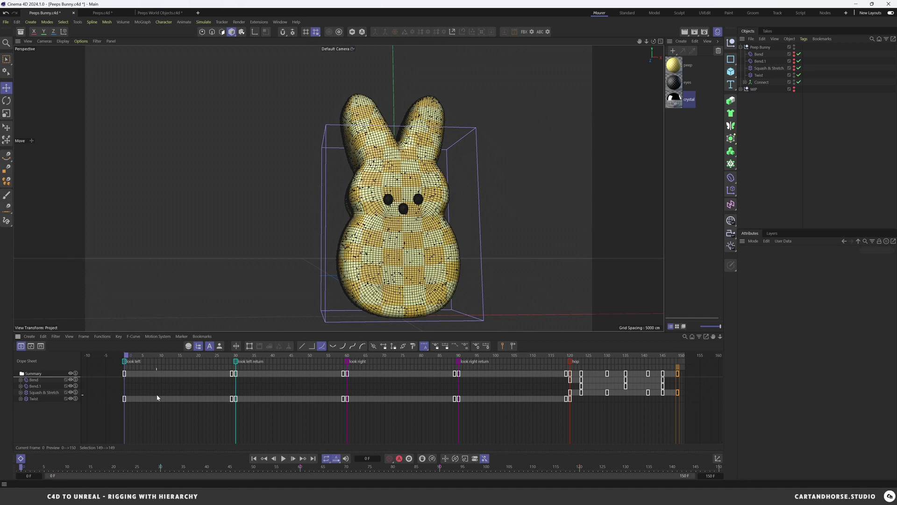
Scrub the Dope Sheet through the look left and look left return sections up to frame 59 to review the Twist animation.
{"action": "left_click_drag", "start_coordinate": [128, 356], "coordinate": [168, 356]}
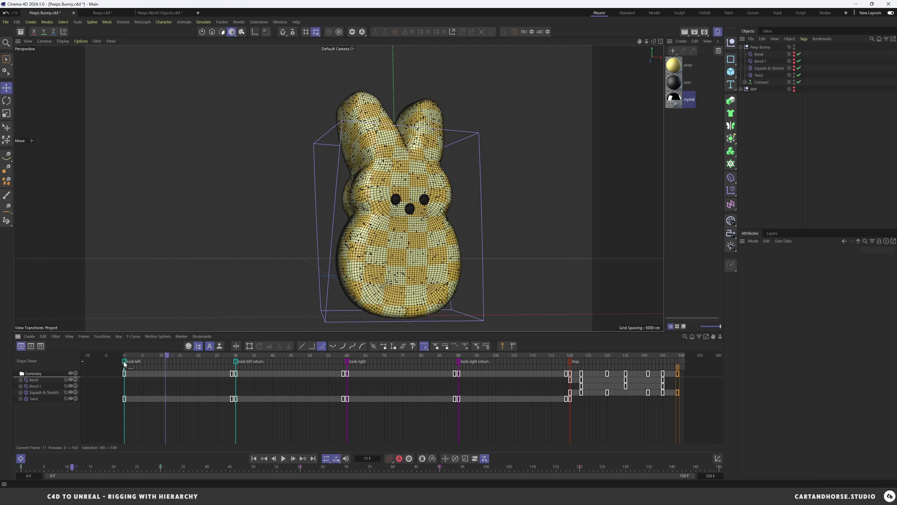
{"action": "left_click_drag", "start_coordinate": [148, 357], "coordinate": [234, 361]}
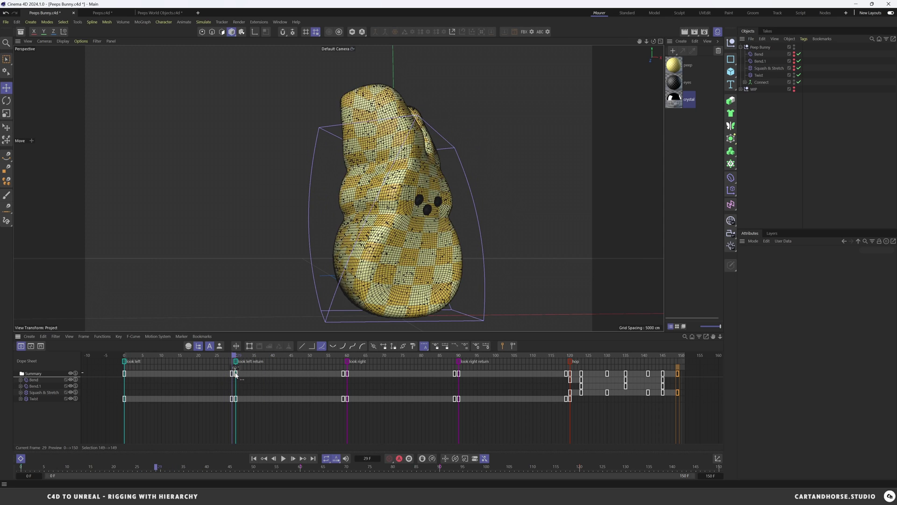
{"action": "left_click_drag", "start_coordinate": [232, 358], "coordinate": [344, 366]}
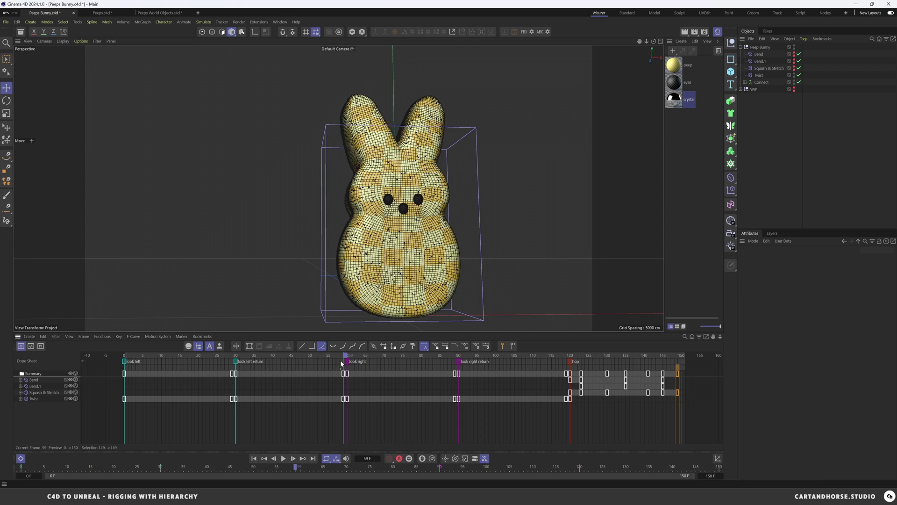
{"action": "left_click_drag", "start_coordinate": [341, 360], "coordinate": [275, 364]}
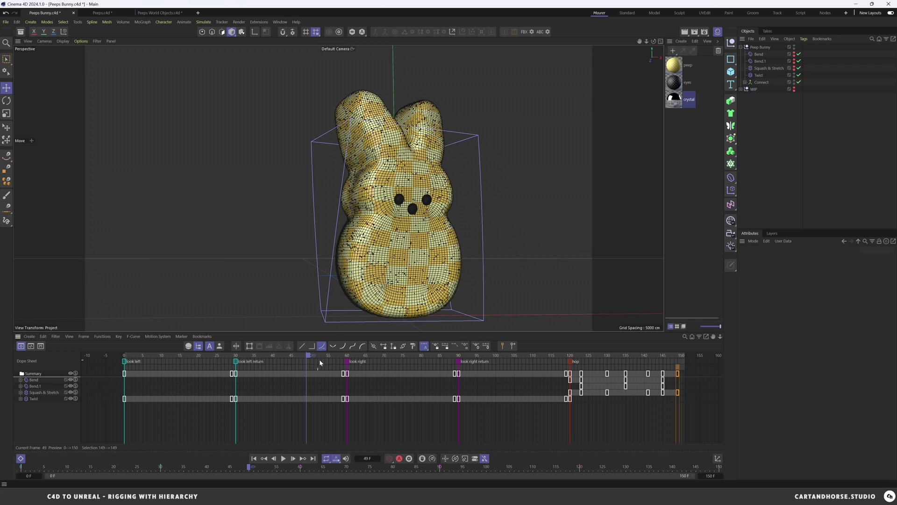
{"action": "left_click_drag", "start_coordinate": [313, 354], "coordinate": [345, 357]}
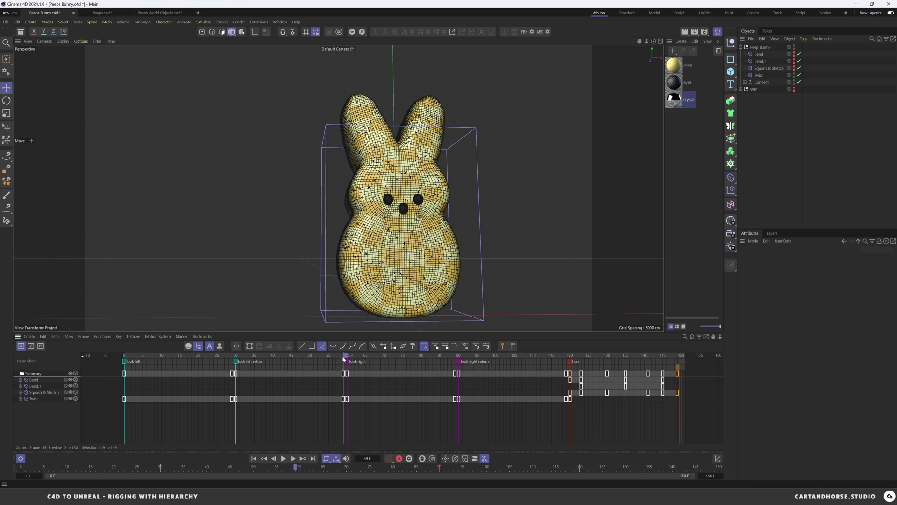
Scrub through the look right sections to frame 119 and make the Bend and Squash & Stretch deformers visible in the viewport.
{"action": "left_click_drag", "start_coordinate": [341, 357], "coordinate": [568, 368]}
{"action": "left_click_drag", "start_coordinate": [336, 213], "coordinate": [374, 212], "text": "alt"}
{"action": "scroll", "coordinate": [374, 212], "scroll_direction": "down", "scroll_amount": 2}
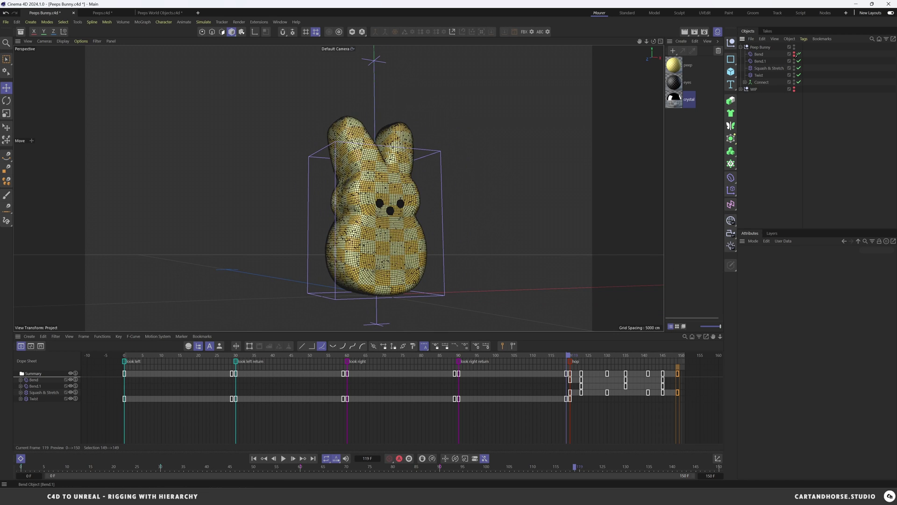
{"action": "left_click_drag", "start_coordinate": [795, 56], "coordinate": [795, 54], "text": "alt"}
{"action": "left_click_drag", "start_coordinate": [389, 209], "coordinate": [406, 216], "text": "alt"}
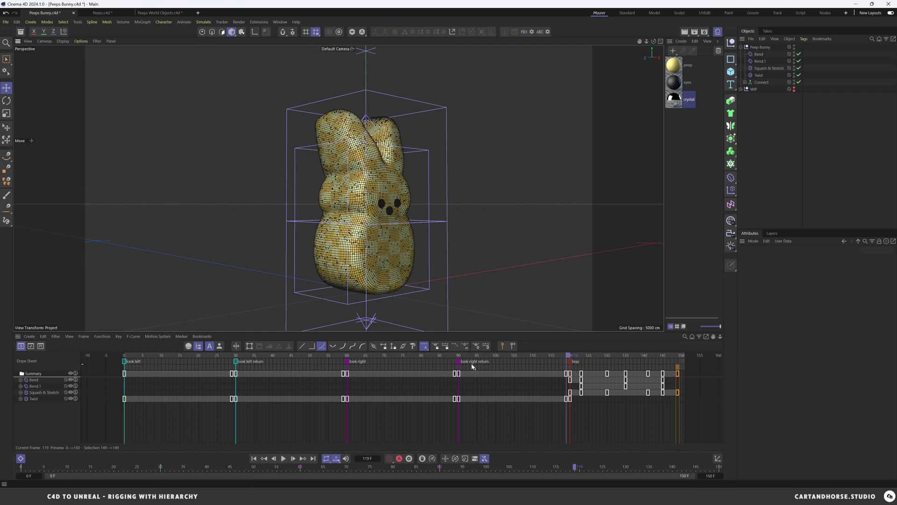
Scrub through the start of the hop section to frame 130 to examine the squash, stretch and bend, and rewind.
{"action": "scroll", "coordinate": [570, 374], "scroll_direction": "up", "scroll_amount": 2}
{"action": "left_click_drag", "start_coordinate": [426, 358], "coordinate": [439, 358]}
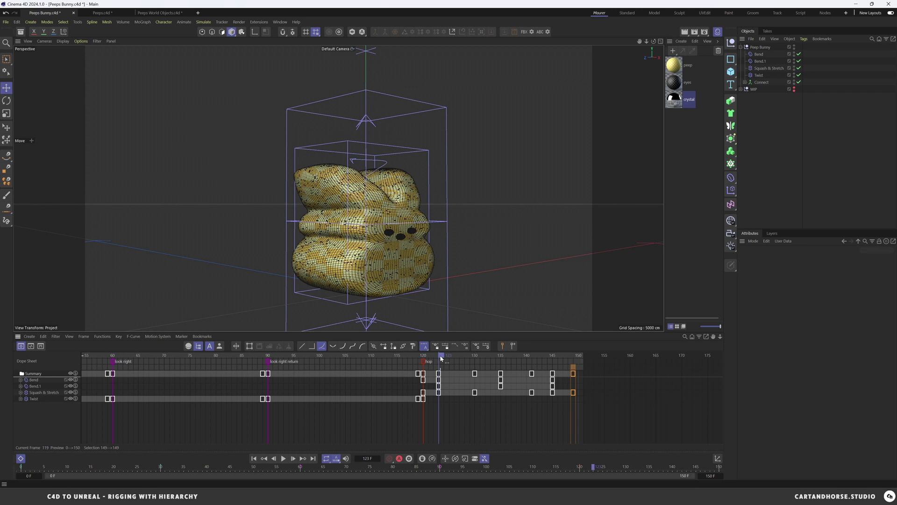
{"action": "left_click_drag", "start_coordinate": [443, 358], "coordinate": [474, 354]}
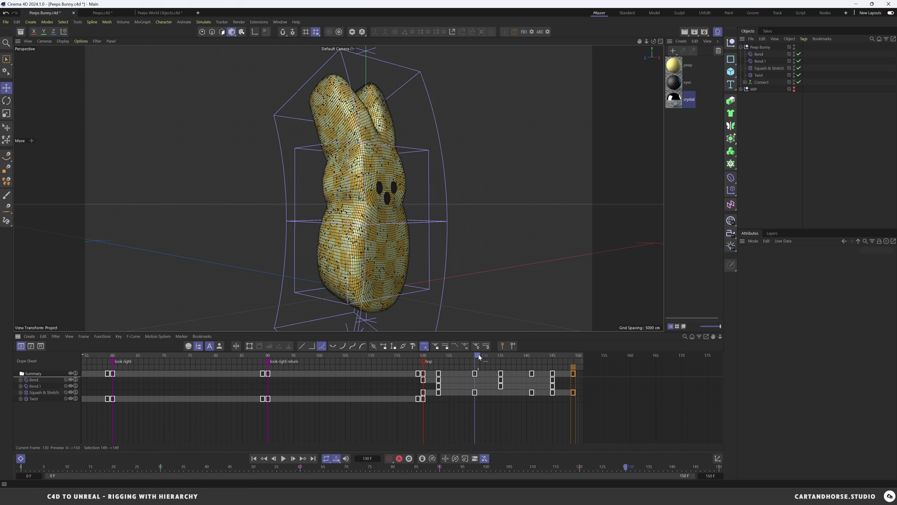
{"action": "left_click_drag", "start_coordinate": [477, 358], "coordinate": [39, 371]}
Play the bunny's animation from frame 0 twice to review the look and hop movements, stopping at frame 144.
{"action": "key", "text": "h"}
{"action": "left_click_drag", "start_coordinate": [192, 357], "coordinate": [123, 359]}
{"action": "key", "text": "F8"}
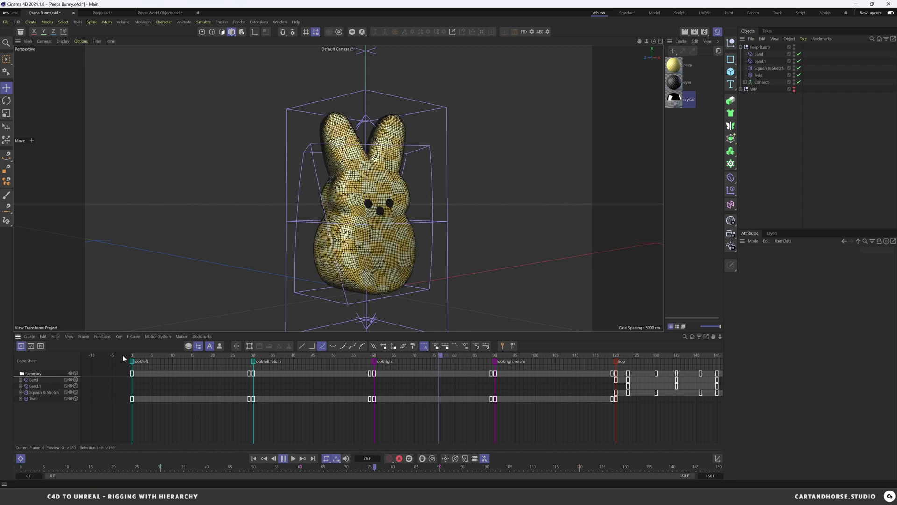
{"action": "key", "text": "F8"}
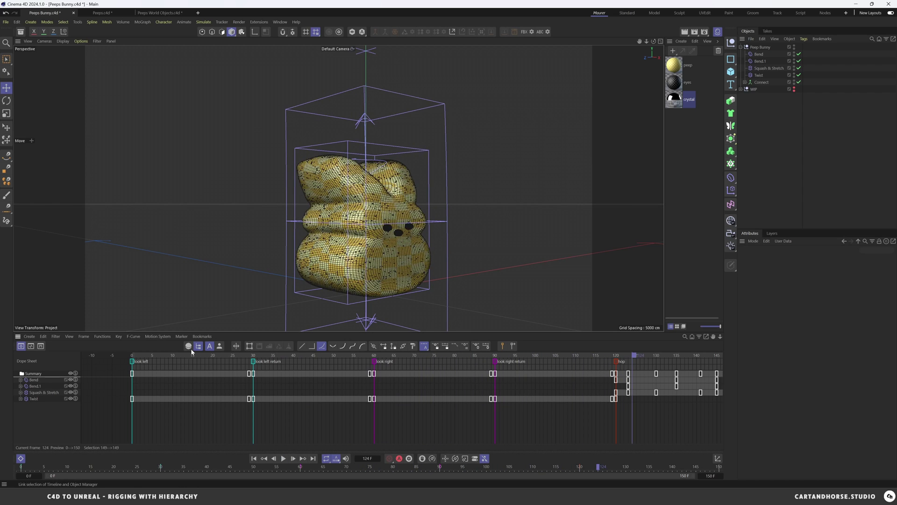
{"action": "left_click_drag", "start_coordinate": [186, 357], "coordinate": [120, 366]}
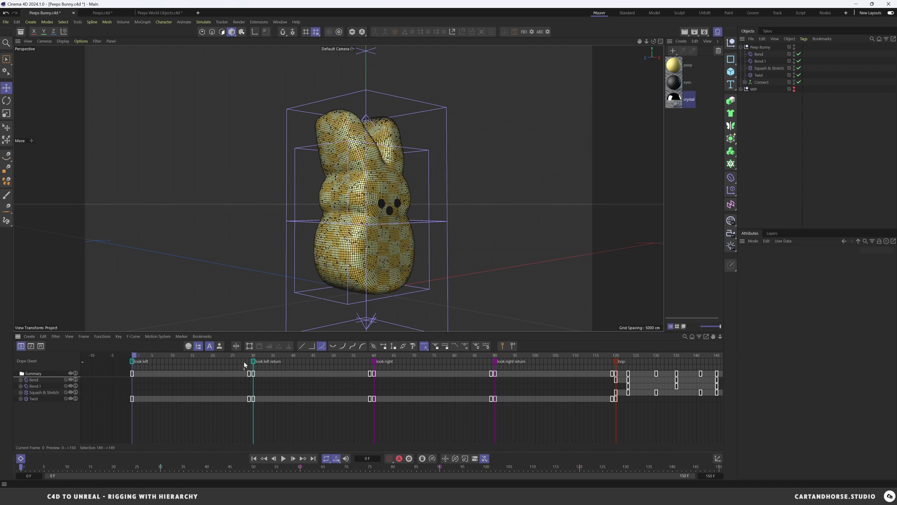
{"action": "mouse_move", "coordinate": [139, 356]}
{"action": "left_mouse_down"}
{"action": "mouse_move", "coordinate": [295, 360]}
{"action": "mouse_move", "coordinate": [142, 370]}
{"action": "left_mouse_up"}
{"action": "key", "text": "F8"}
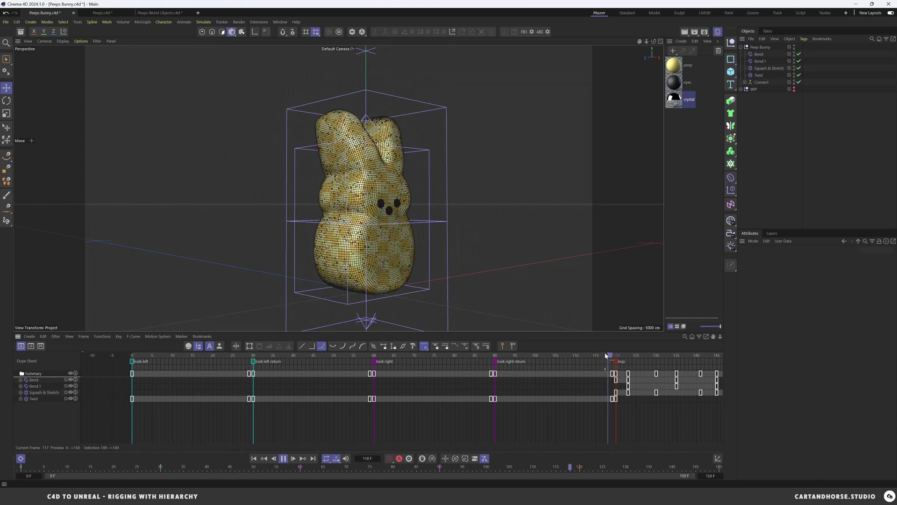
{"action": "key", "text": "F8"}
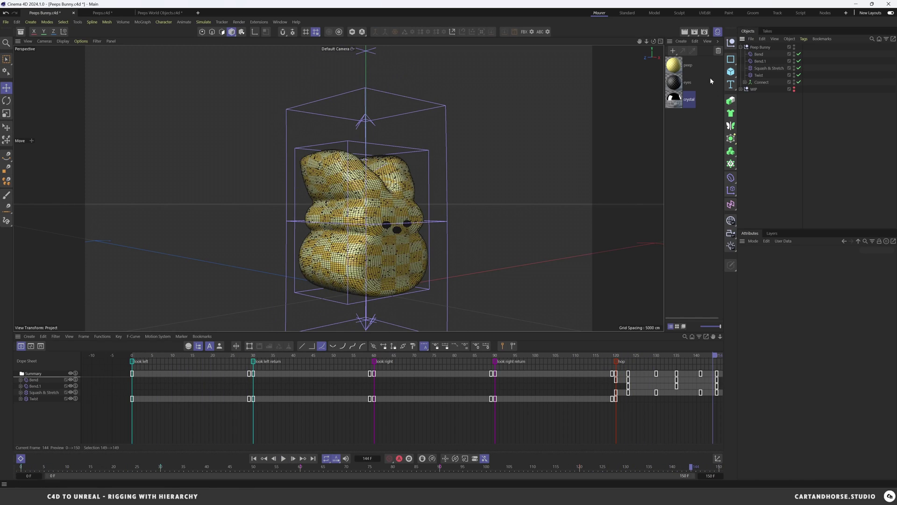
Check the objects inside the Connect hierarchy, collapse it, and select Peep Bunny with all its children.
{"action": "left_click", "coordinate": [745, 81]}
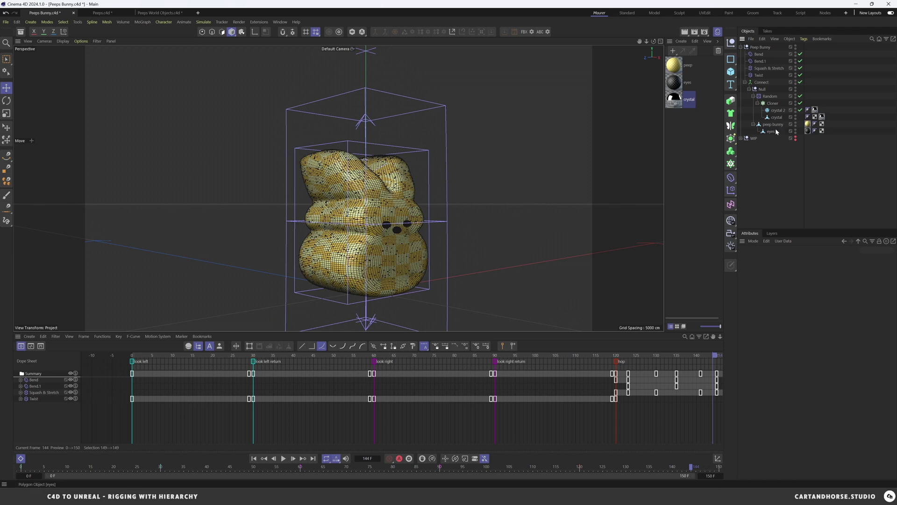
{"action": "left_click", "coordinate": [745, 81]}
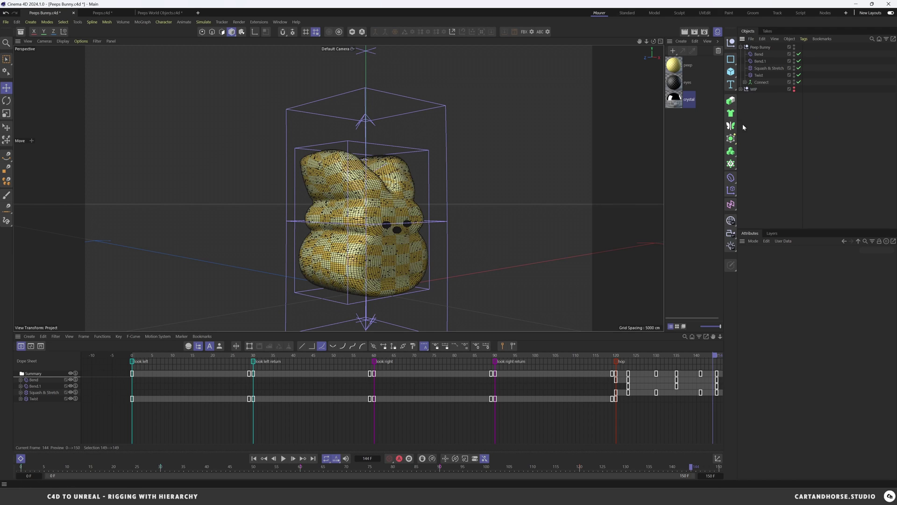
{"action": "middle_click", "coordinate": [759, 48]}
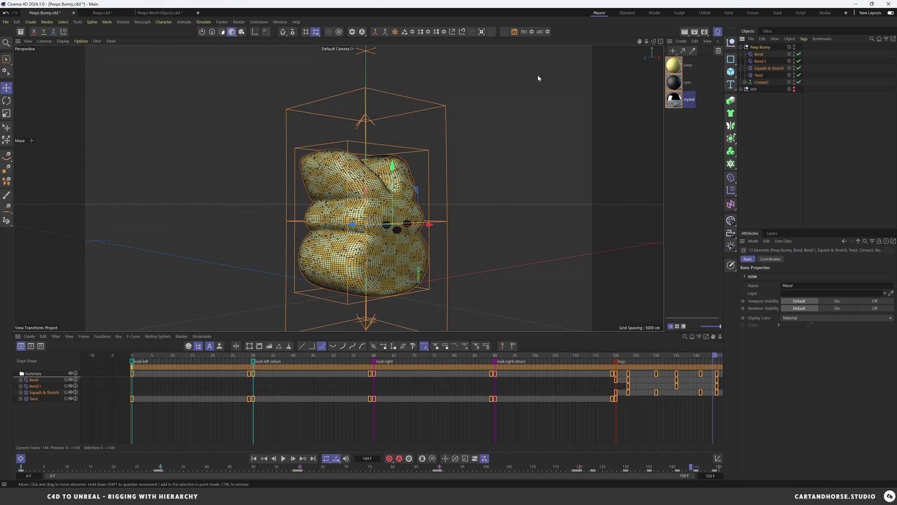
Review the Alembic export settings for the selected objects, including the end frame, and cancel the export.
{"action": "left_click", "coordinate": [549, 32]}
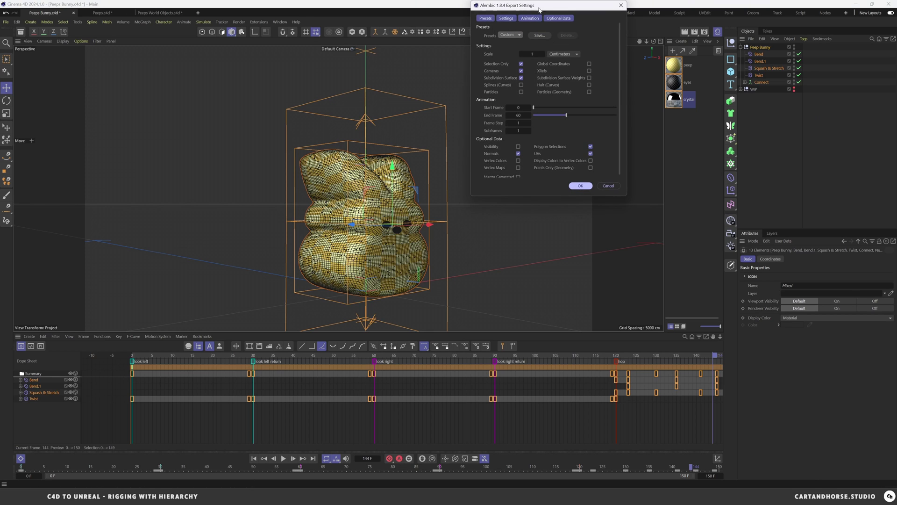
{"action": "left_click_drag", "start_coordinate": [539, 9], "coordinate": [408, 94]}
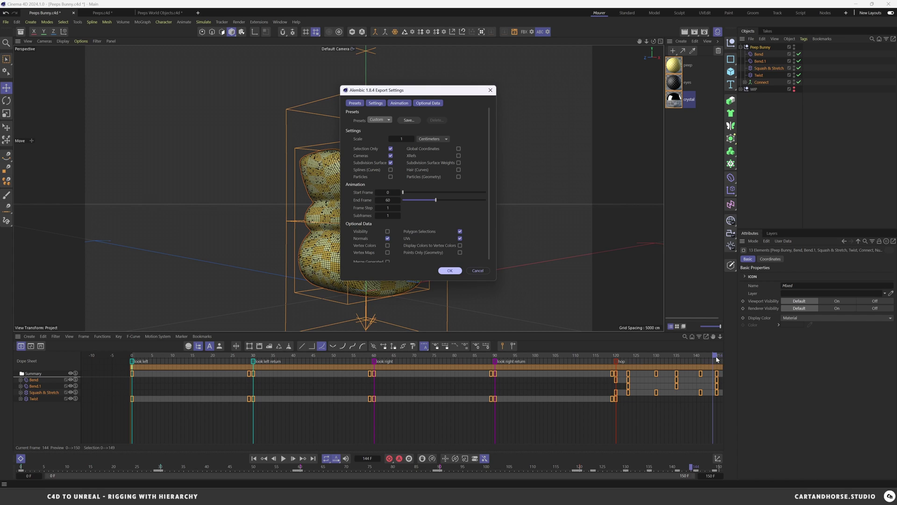
{"action": "left_click", "coordinate": [388, 200]}
{"action": "left_click", "coordinate": [478, 271]}
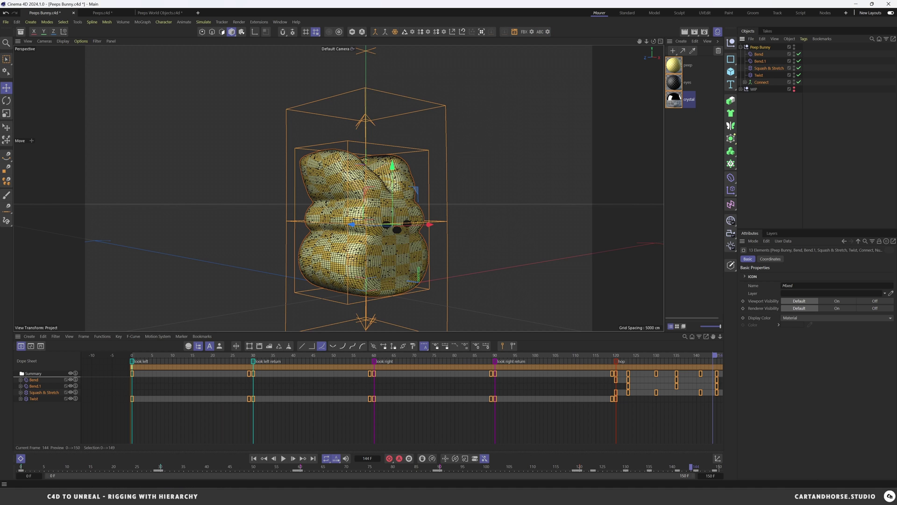
Switch to Unreal Engine and inspect the bunny in the peeps_world level up close.
{"action": "mouse_move", "coordinate": [526, 496]}
{"action": "left_click", "coordinate": [525, 463]}
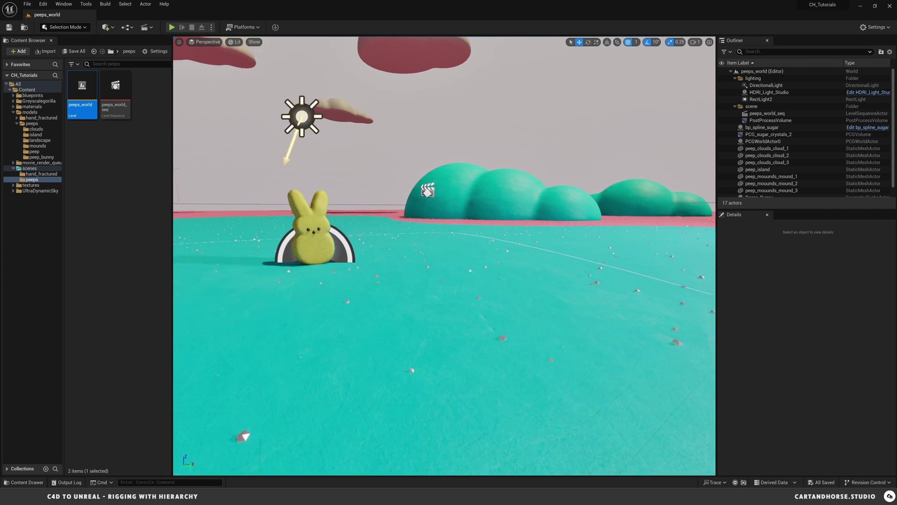
{"action": "right_click_drag", "start_coordinate": [495, 258], "coordinate": [513, 244]}
{"action": "right_click_drag", "start_coordinate": [492, 301], "coordinate": [492, 302]}
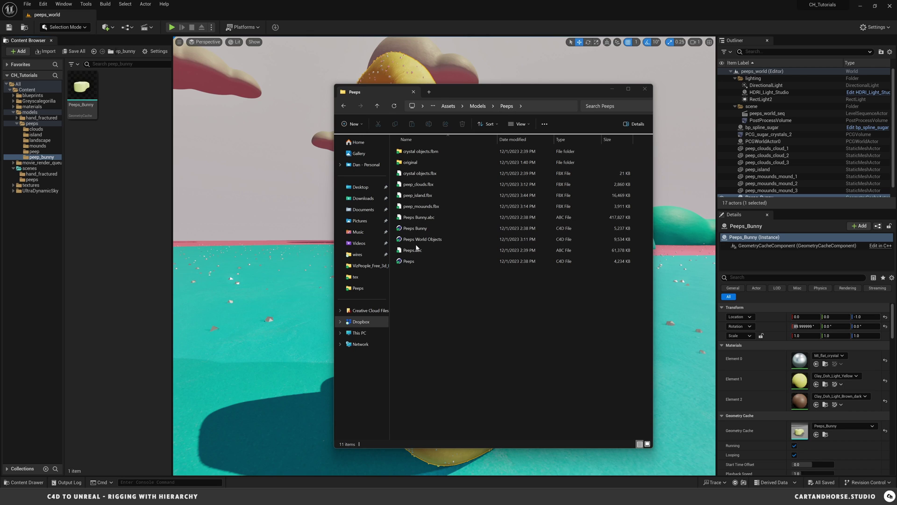
Start importing Peeps Bunny.abc with the import type set to Geometry Cache and Flatten Tracks turned off.
{"action": "left_click", "coordinate": [411, 217]}
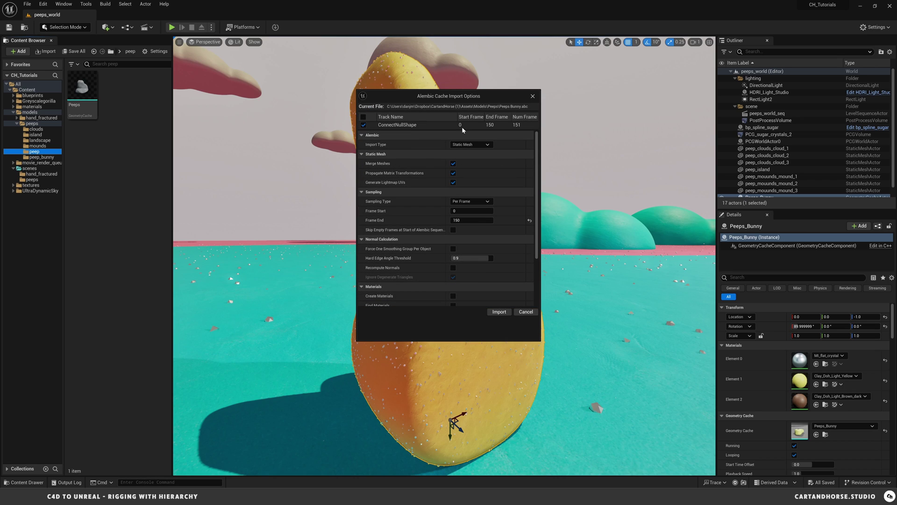
{"action": "left_click", "coordinate": [487, 145]}
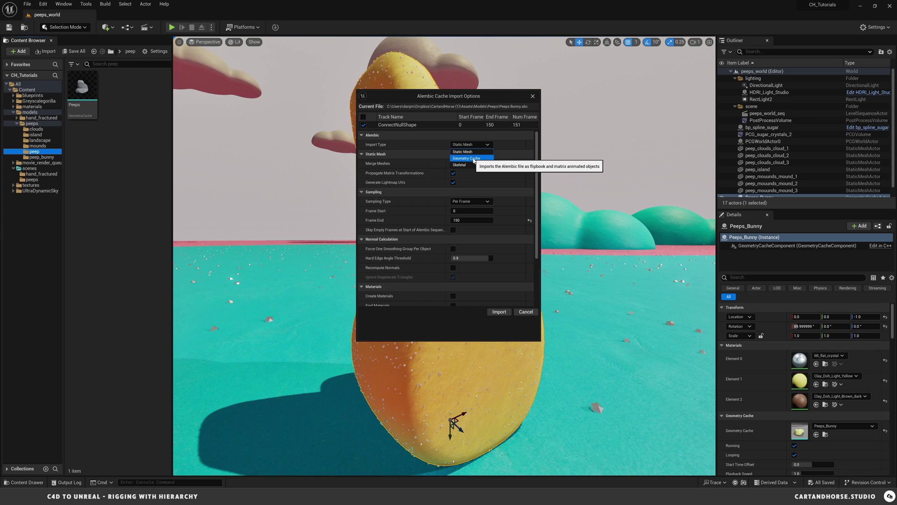
{"action": "left_click", "coordinate": [473, 159]}
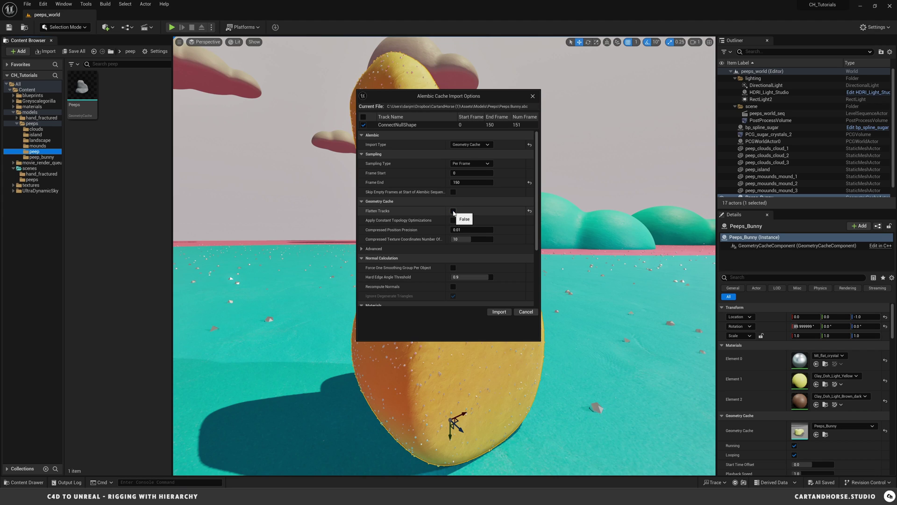
{"action": "left_click", "coordinate": [453, 211]}
Review the Materials and Conversion options of the Alembic import, including the rotation, and cancel the import.
{"action": "left_click_drag", "start_coordinate": [442, 96], "coordinate": [615, 162]}
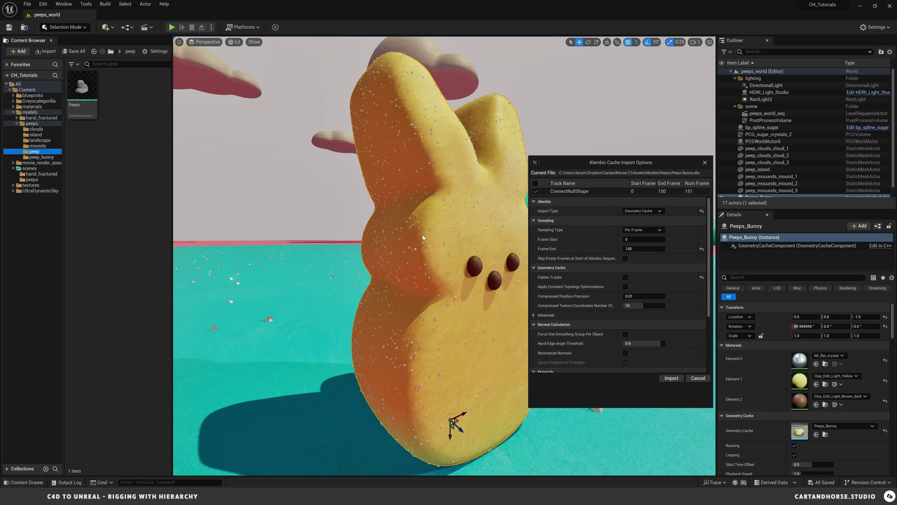
{"action": "scroll", "coordinate": [666, 328], "scroll_direction": "down", "scroll_amount": 4}
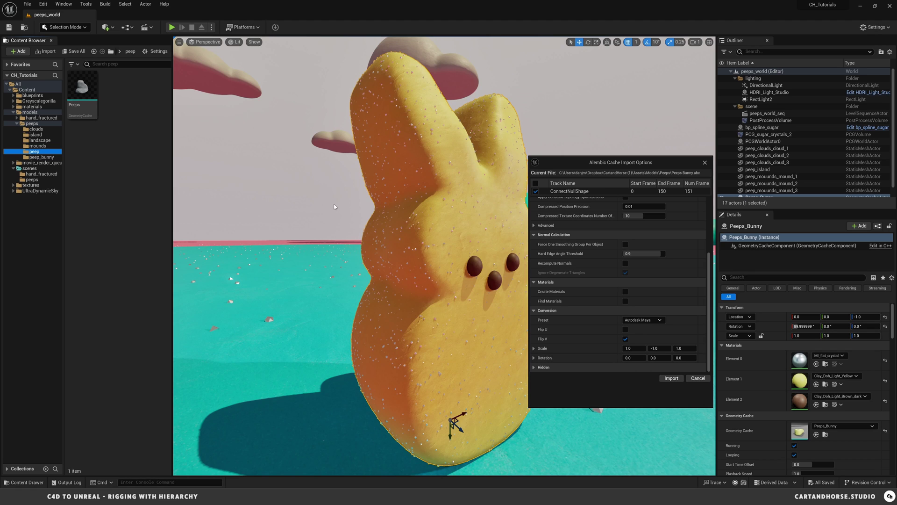
{"action": "left_click", "coordinate": [637, 358]}
{"action": "left_click", "coordinate": [697, 379]}
Review the material slots of the Peeps_Bunny geometry cache asset and close it.
{"action": "double_click", "coordinate": [87, 93]}
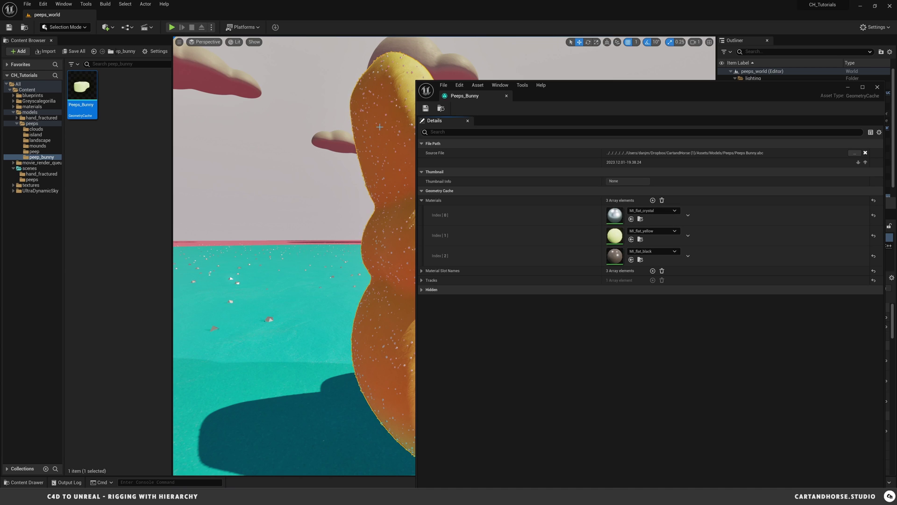
{"action": "left_click_drag", "start_coordinate": [786, 92], "coordinate": [645, 88]}
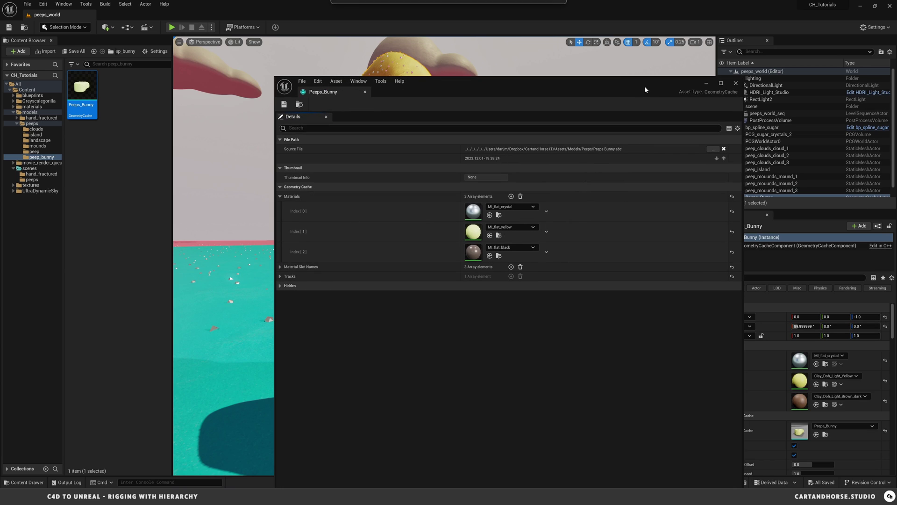
{"action": "left_click", "coordinate": [735, 84]}
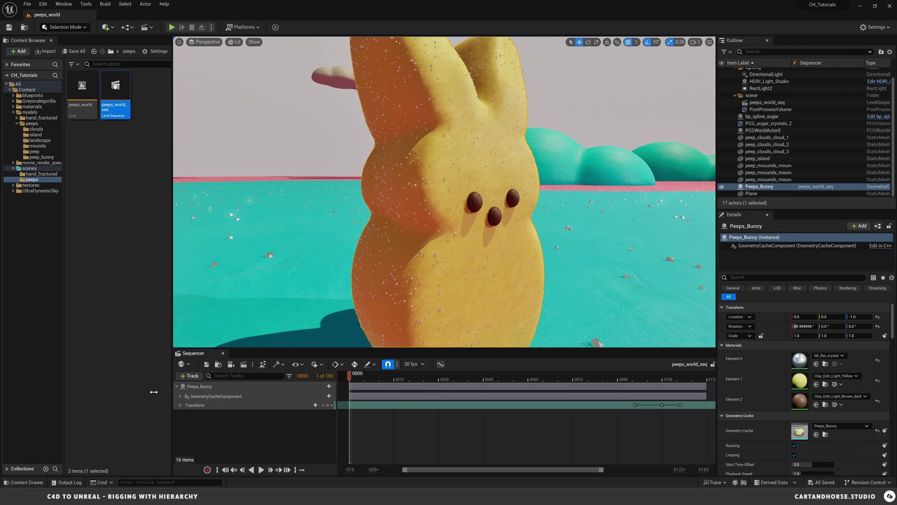
Place a second Peeps_Bunny from the peep_bunny folder on the ground near the standing bunny.
{"action": "scroll", "coordinate": [444, 191], "scroll_direction": "down", "scroll_amount": 6}
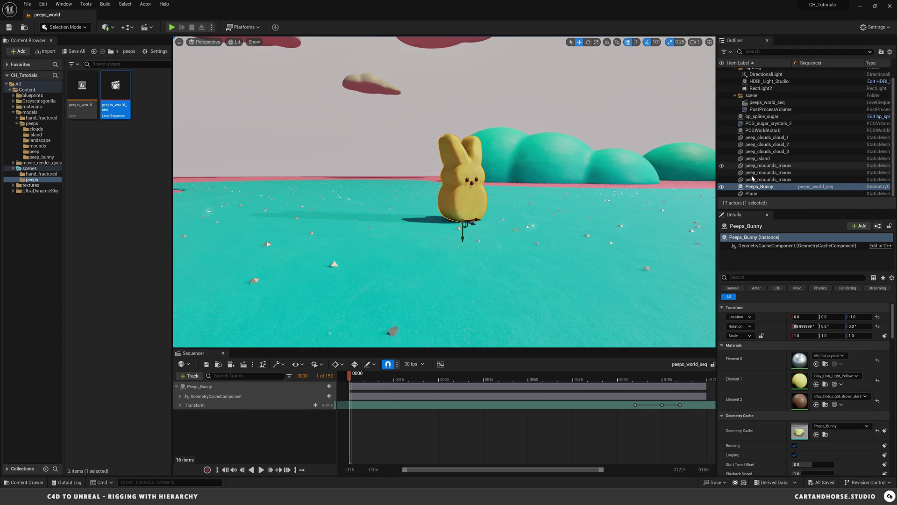
{"action": "left_click", "coordinate": [41, 173]}
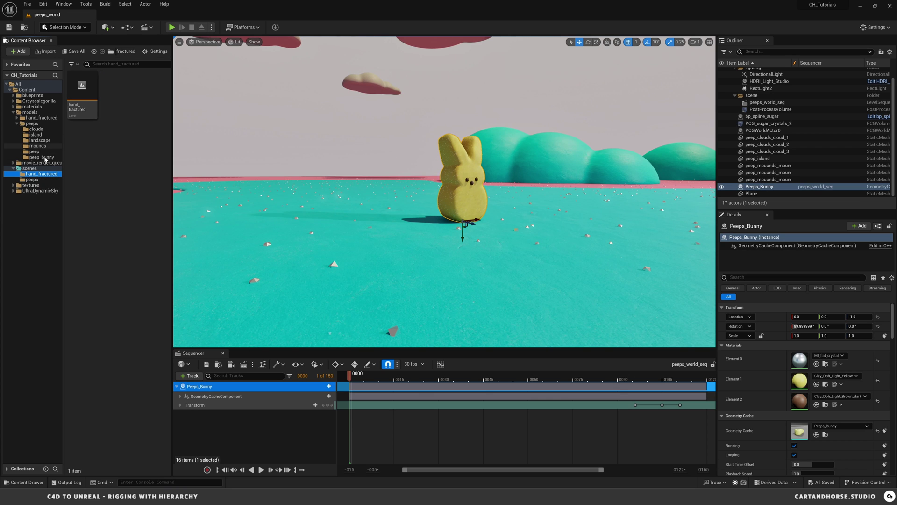
{"action": "right_click_drag", "start_coordinate": [391, 226], "coordinate": [393, 267]}
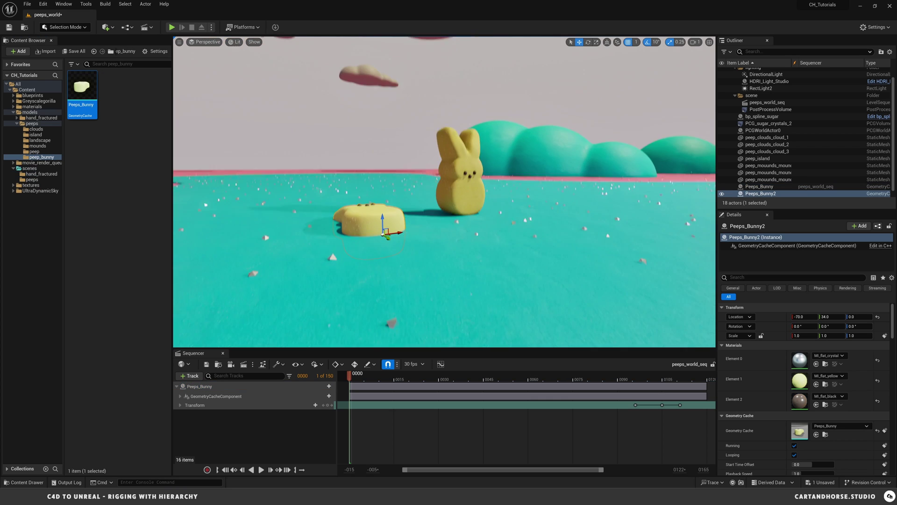
Rotate the second Peeps_Bunny 90° about its X axis so it stands upright, and deselect it.
{"action": "key", "text": "w"}
{"action": "key", "text": "w"}
{"action": "key", "text": "s"}
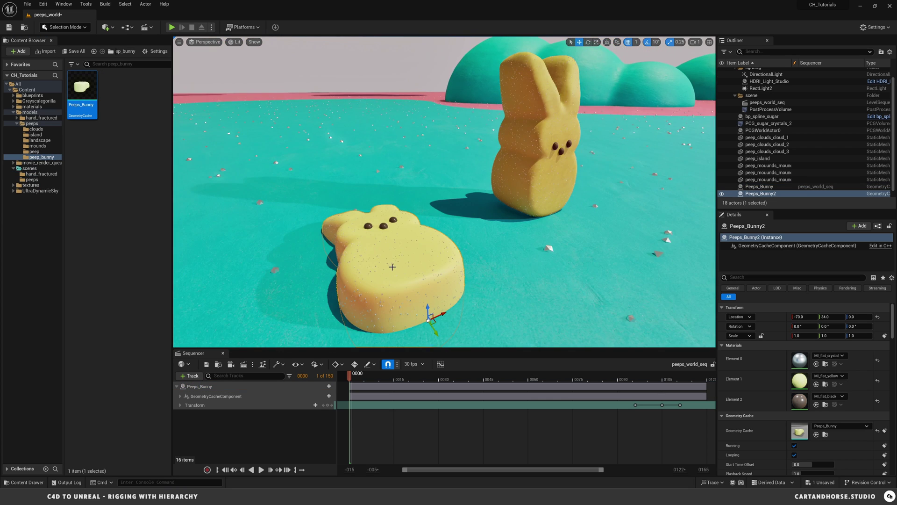
{"action": "scroll", "coordinate": [431, 254], "scroll_direction": "down", "scroll_amount": 5}
{"action": "key", "text": "e"}
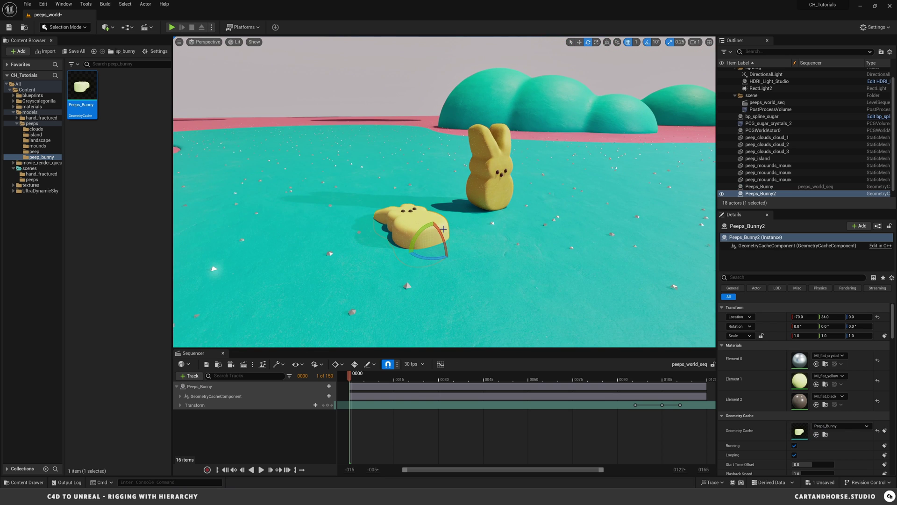
{"action": "left_click_drag", "start_coordinate": [443, 242], "coordinate": [447, 262]}
{"action": "right_click_drag", "start_coordinate": [439, 254], "coordinate": [449, 244]}
{"action": "key", "text": "Escape"}
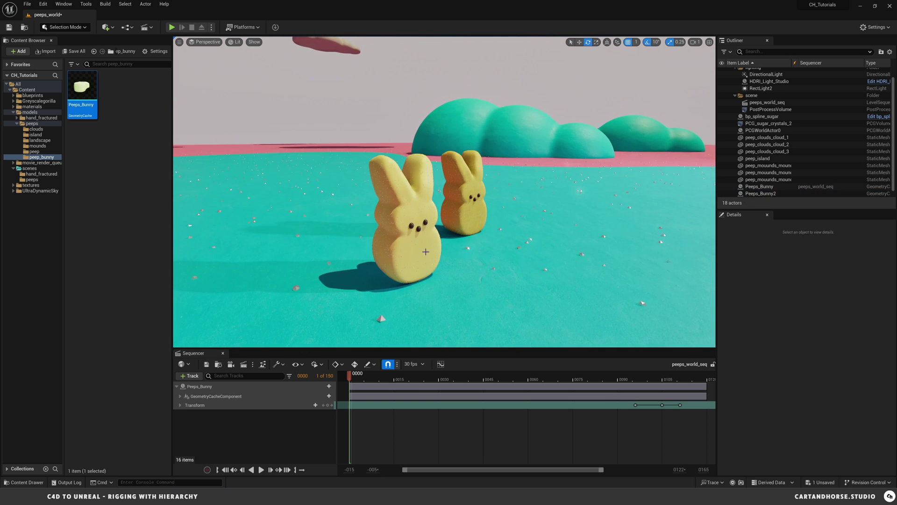
Add Peeps_Bunny2 to the peeps_world_seq sequence and give it a Geometry Cache track.
{"action": "left_click", "coordinate": [755, 192]}
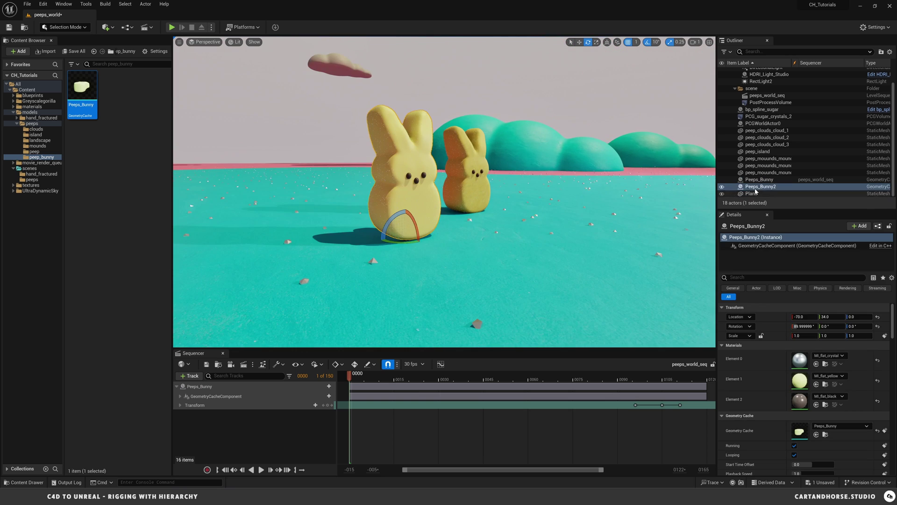
{"action": "left_click_drag", "start_coordinate": [756, 189], "coordinate": [233, 429]}
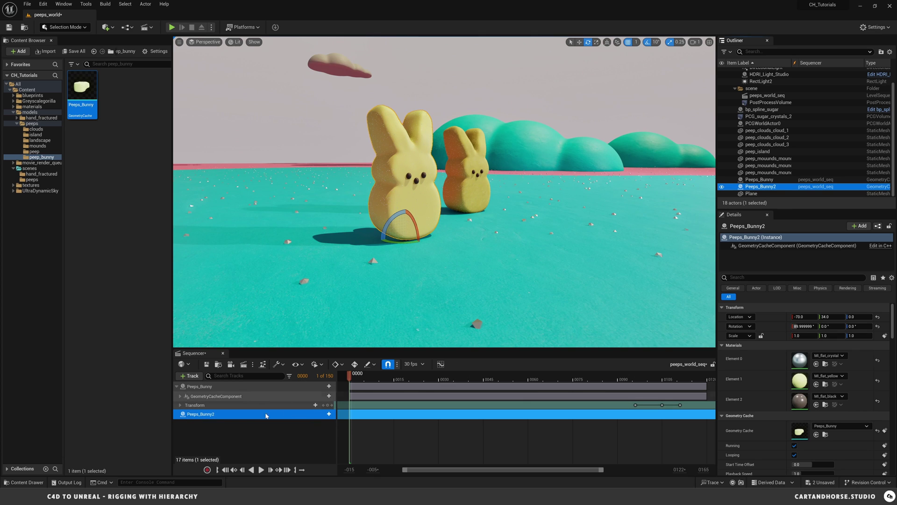
{"action": "left_click", "coordinate": [329, 414]}
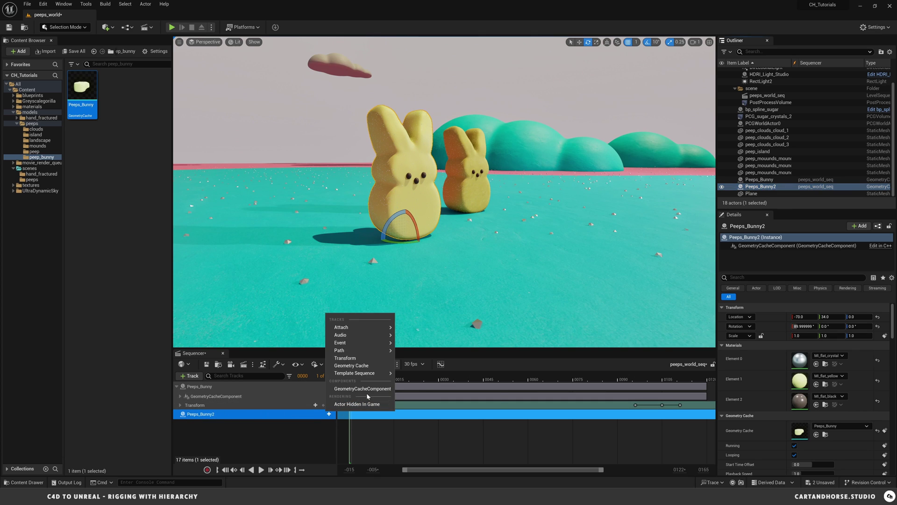
{"action": "left_click", "coordinate": [353, 366]}
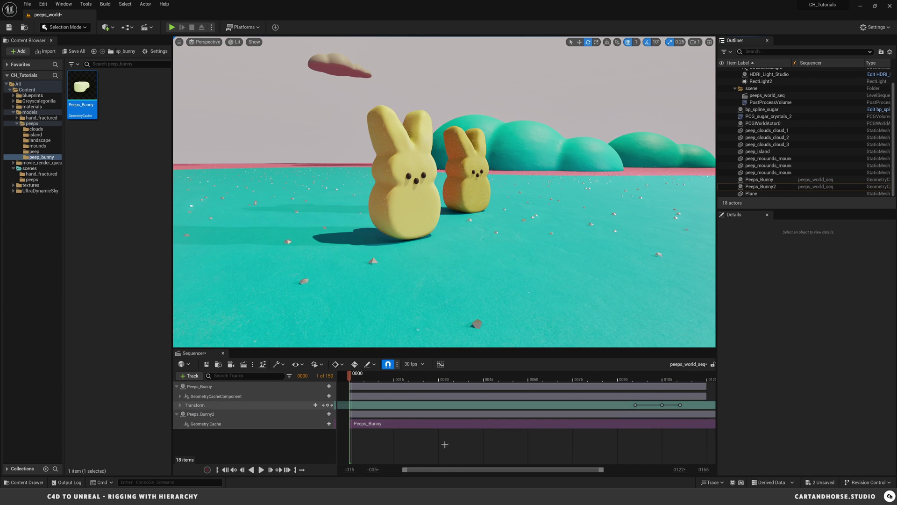
Show the sequence's full frame range and play it to examine the new bunny's animation.
{"action": "left_click_drag", "start_coordinate": [598, 471], "coordinate": [658, 476]}
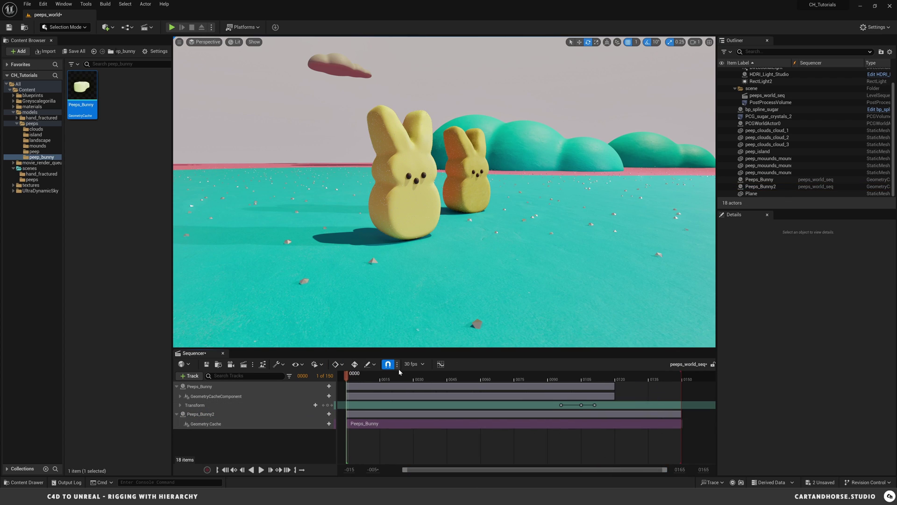
{"action": "key", "text": "space"}
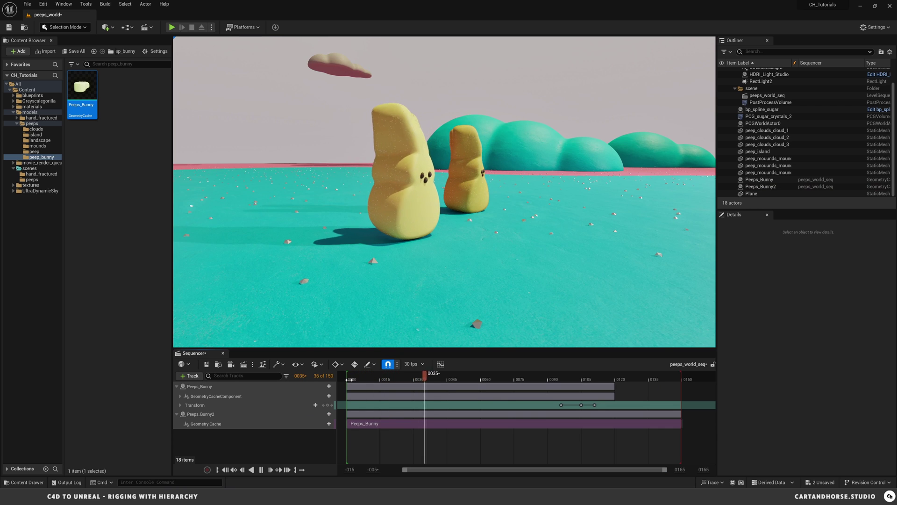
{"action": "mouse_move", "coordinate": [542, 375]}
{"action": "left_mouse_down"}
{"action": "mouse_move", "coordinate": [438, 381]}
{"action": "mouse_move", "coordinate": [527, 381]}
{"action": "left_mouse_up"}
{"action": "key", "text": "space"}
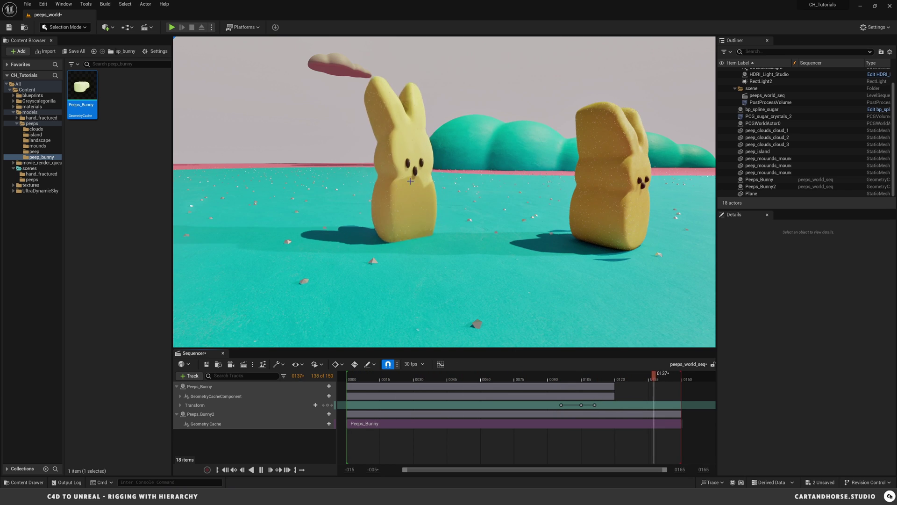
{"action": "key", "text": "space"}
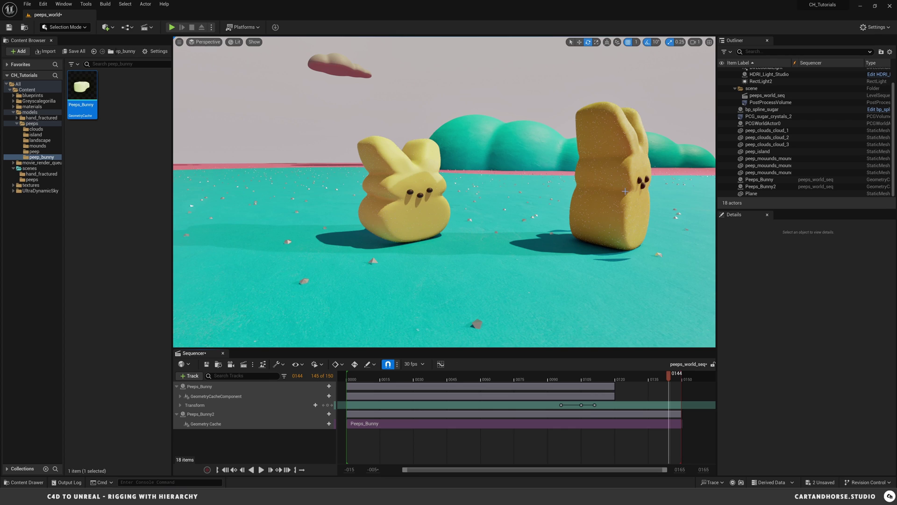
Replace Peeps_Bunny2's Geometry Cache track with a GeometryCacheComponent track that contains a Start Time Offset track.
{"action": "left_click", "coordinate": [211, 423]}
{"action": "key", "text": "Delete"}
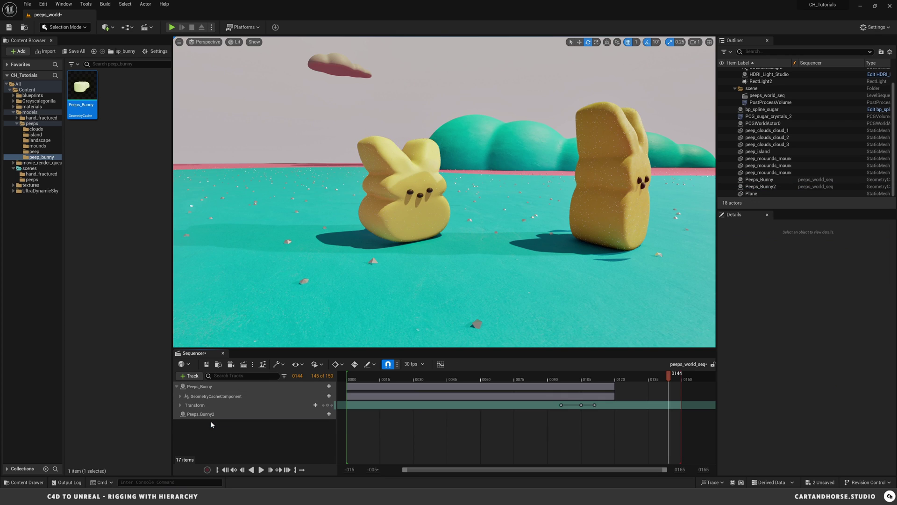
{"action": "left_click", "coordinate": [329, 414]}
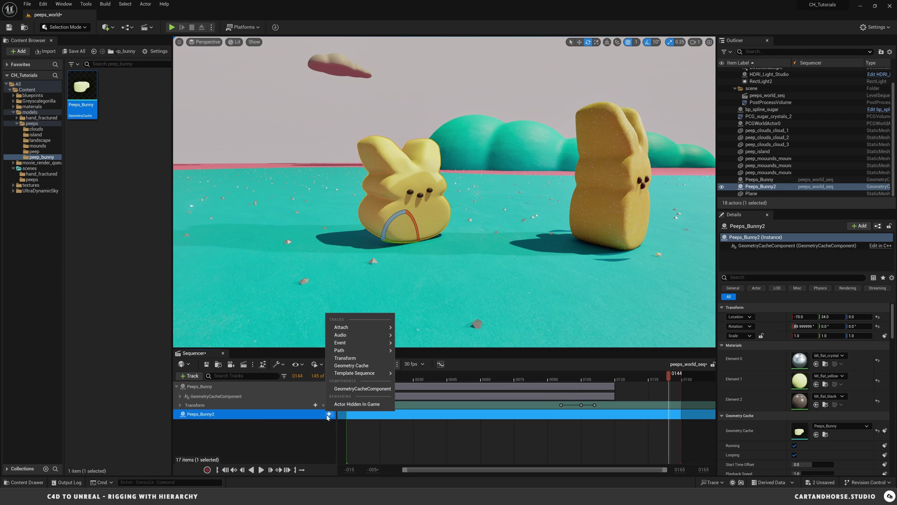
{"action": "left_click", "coordinate": [359, 389]}
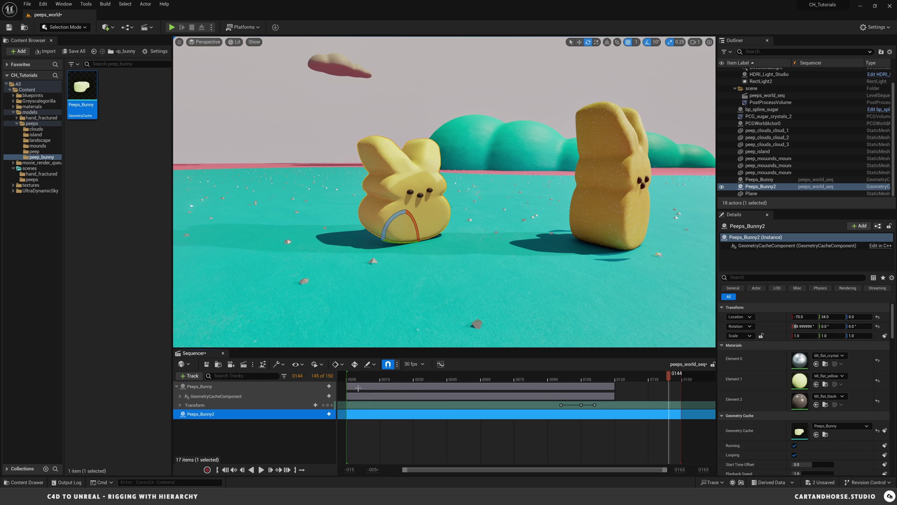
{"action": "left_click", "coordinate": [329, 424]}
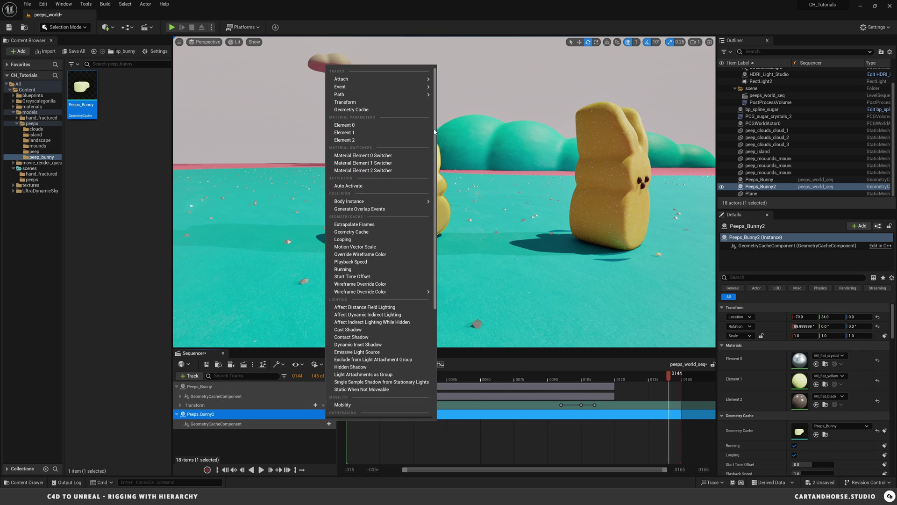
{"action": "left_click_drag", "start_coordinate": [435, 132], "coordinate": [434, 174]}
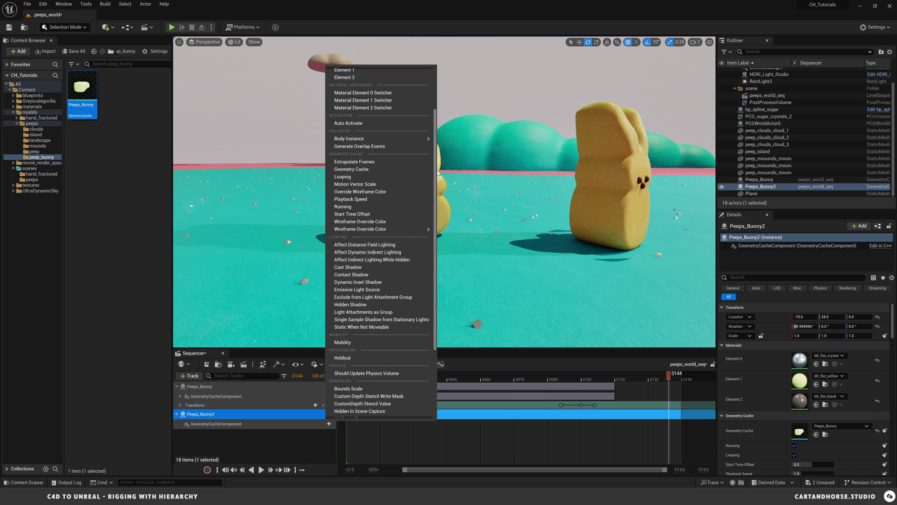
{"action": "left_click", "coordinate": [369, 214]}
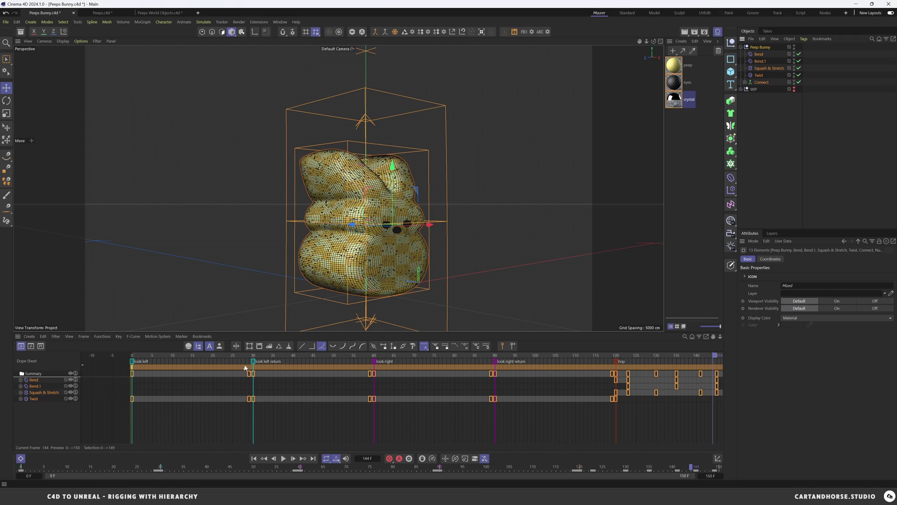
Scrub the bunny's Cinema 4D timeline back to frame 0 to check the look and hop markers, and return to Unreal.
{"action": "left_click_drag", "start_coordinate": [208, 356], "coordinate": [125, 370]}
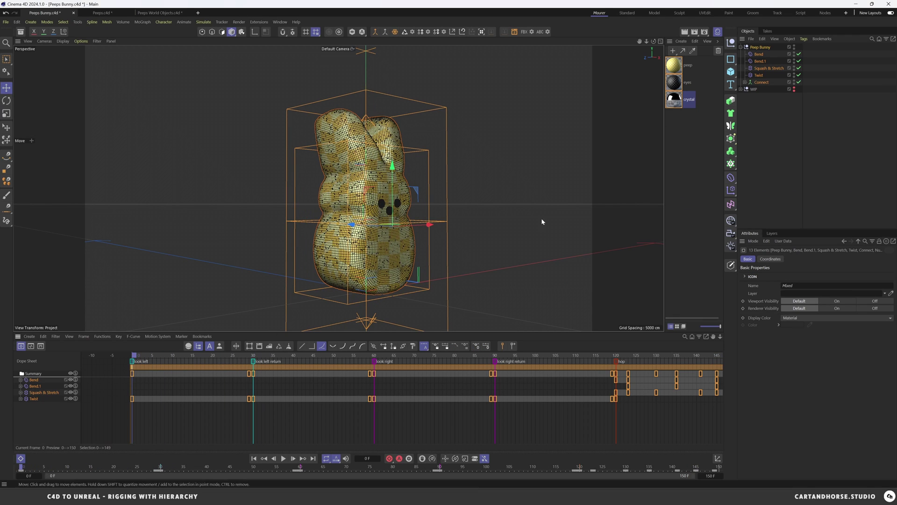
{"action": "left_click", "coordinate": [855, 4]}
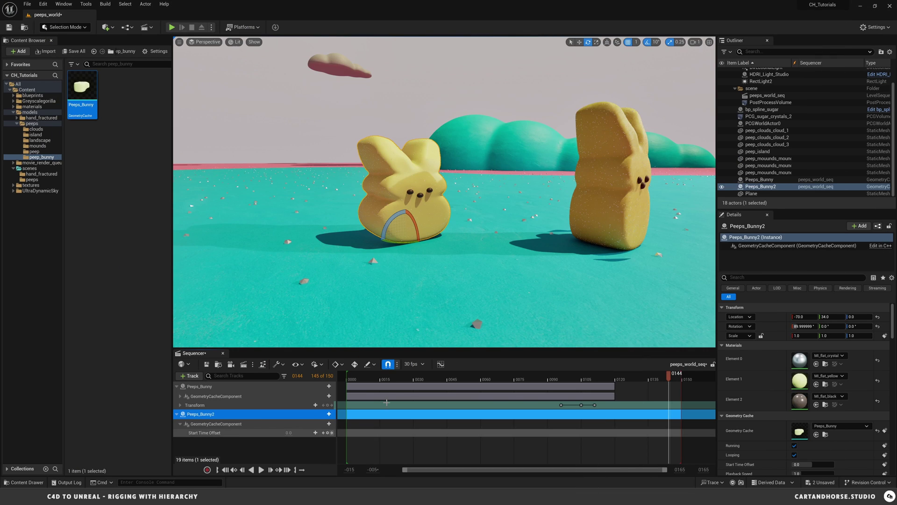
Move the sequence to frame 17 and try Start Time Offset values of 0 and 1 on Peeps_Bunny2.
{"action": "left_click_drag", "start_coordinate": [433, 379], "coordinate": [385, 379]}
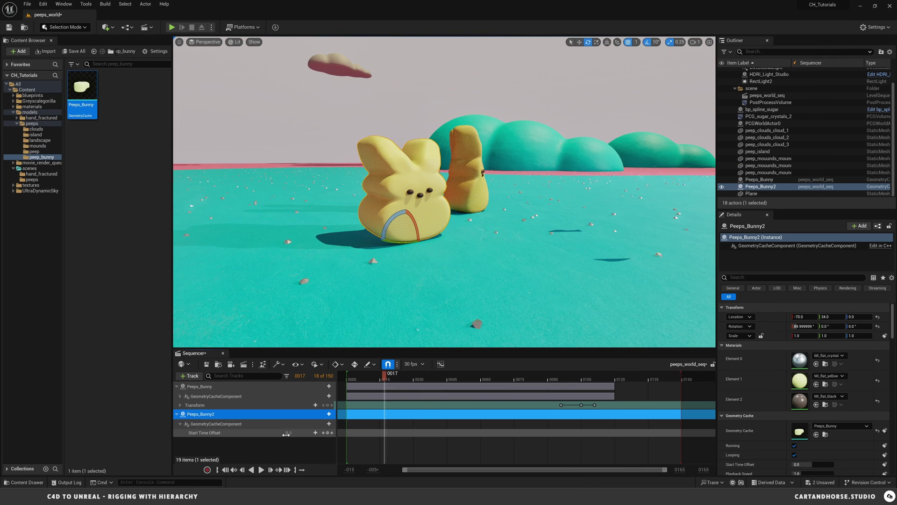
{"action": "right_click_drag", "start_coordinate": [356, 435], "coordinate": [357, 435]}
{"action": "left_click_drag", "start_coordinate": [290, 433], "coordinate": [318, 432]}
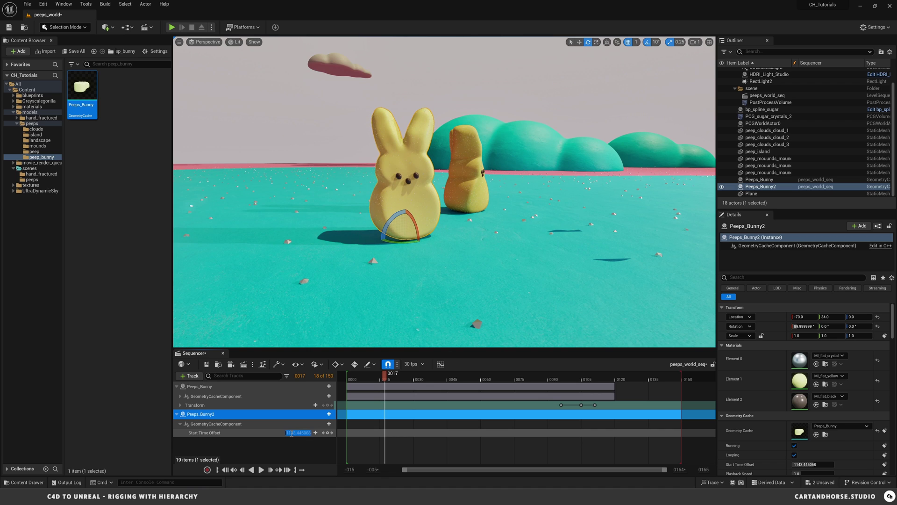
{"action": "type", "text": "0"}
{"action": "key", "text": "Return"}
{"action": "type", "text": "1"}
{"action": "key", "text": "Return"}
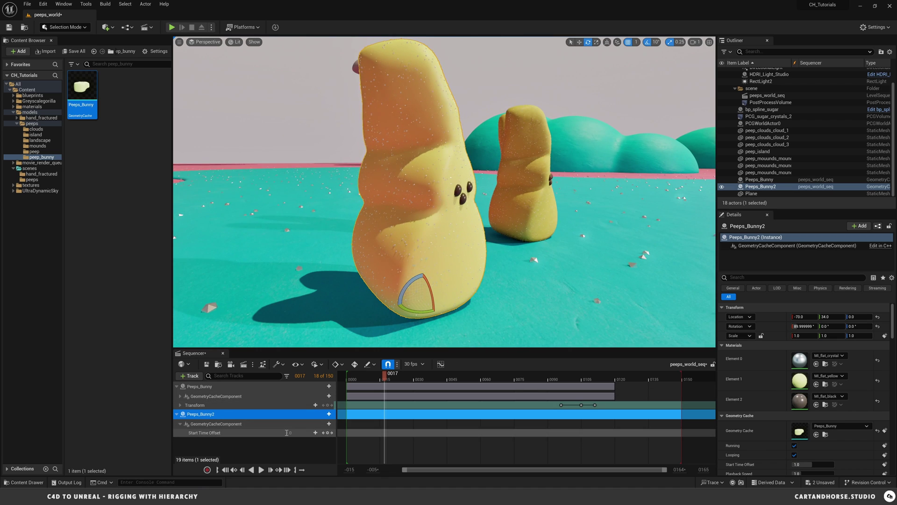
Try Start Time Offset values of 2, 3, 4 and 4.5 on Peeps_Bunny2 to compare its poses.
{"action": "type", "text": "2"}
{"action": "key", "text": "Return"}
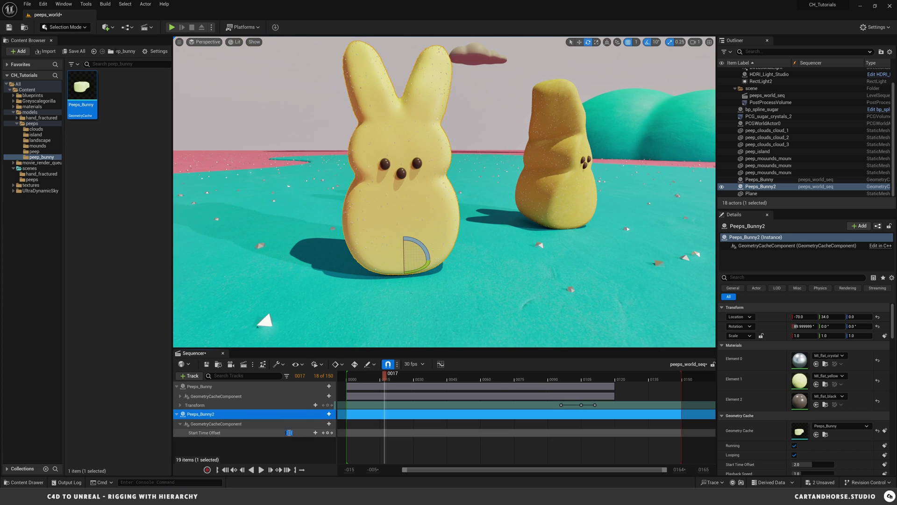
{"action": "type", "text": "3"}
{"action": "key", "text": "Return"}
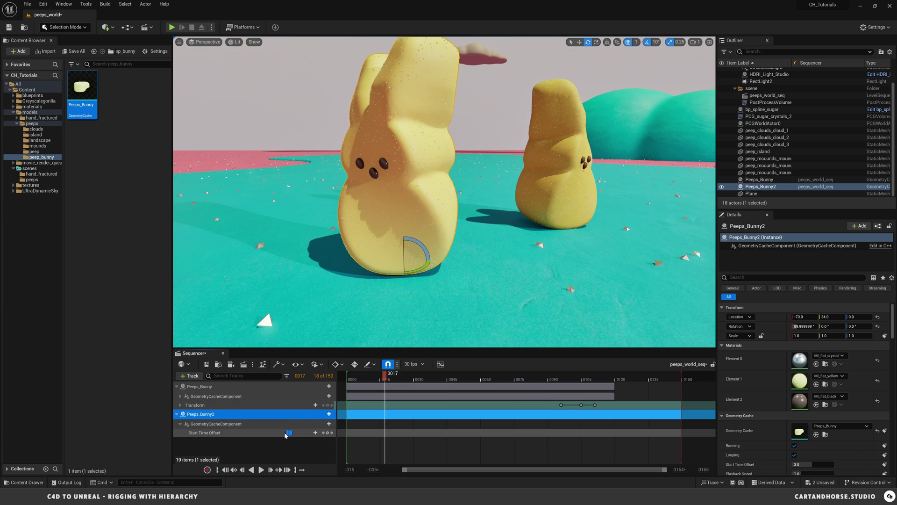
{"action": "type", "text": "4"}
{"action": "key", "text": "Return"}
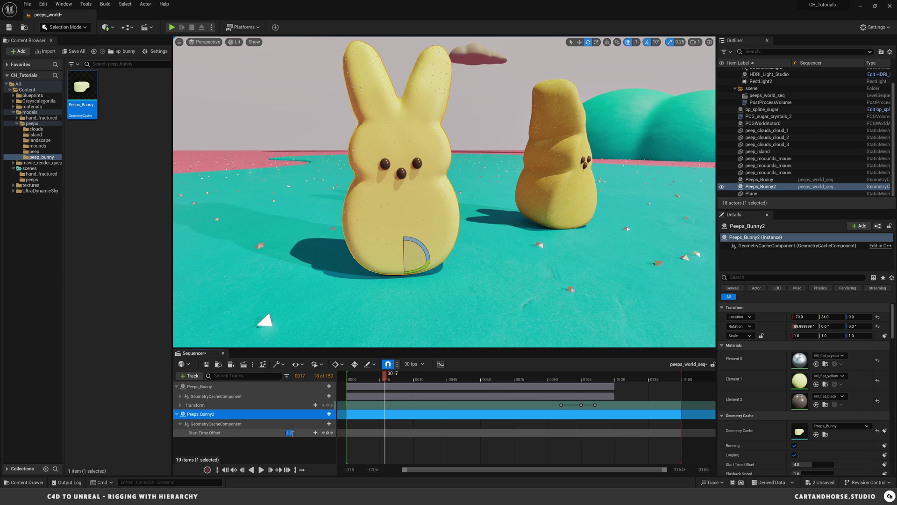
{"action": "key", "text": "Return"}
{"action": "left_click_drag", "start_coordinate": [355, 280], "coordinate": [444, 261], "text": "alt"}
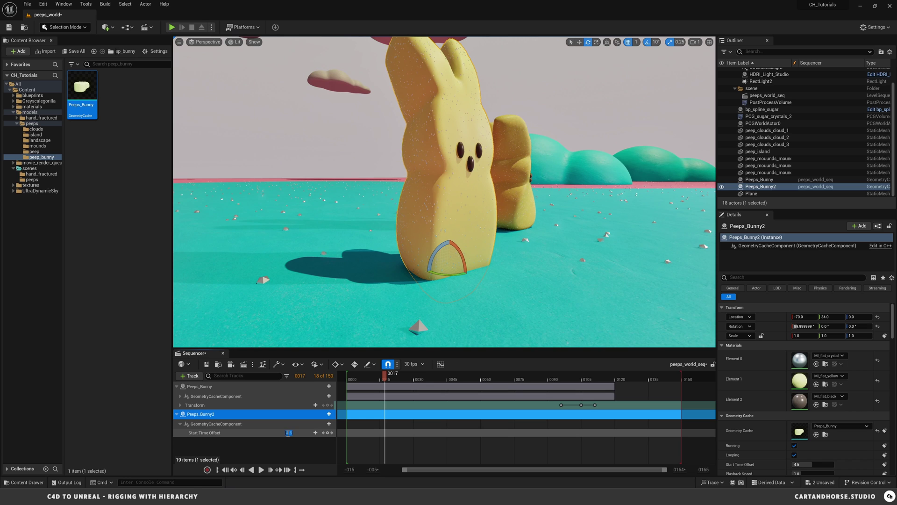
Reset Peeps_Bunny2's Start Time Offset to 0 and delete the bunny from both the level and the sequence.
{"action": "type", "text": "0"}
{"action": "key", "text": "Return"}
{"action": "left_click", "coordinate": [177, 414]}
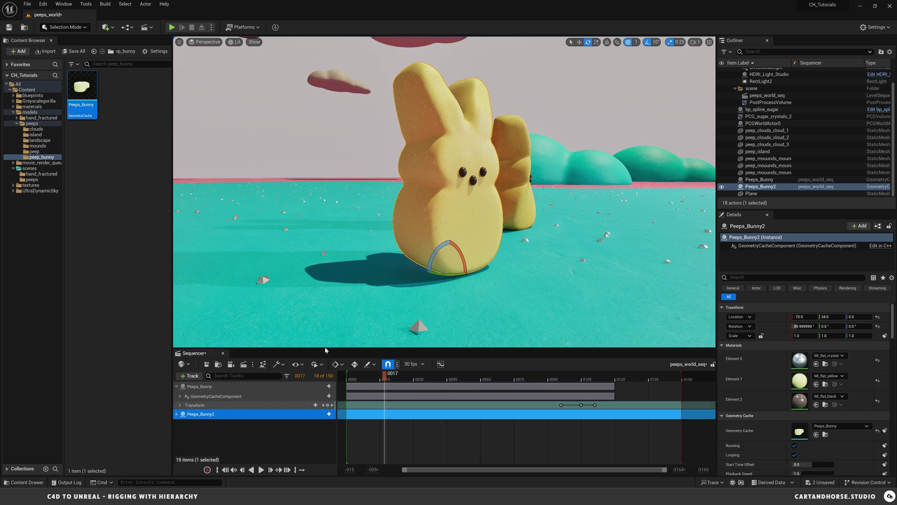
{"action": "key", "text": "Delete"}
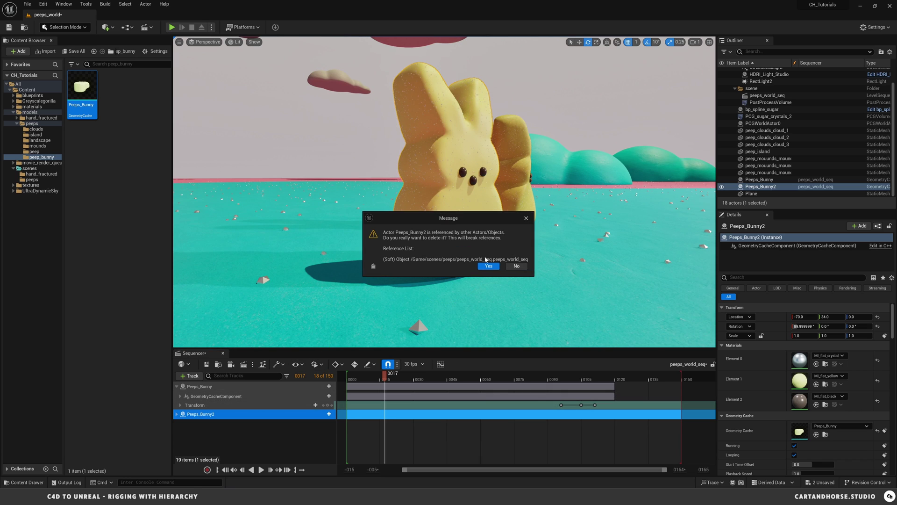
{"action": "left_click", "coordinate": [488, 266]}
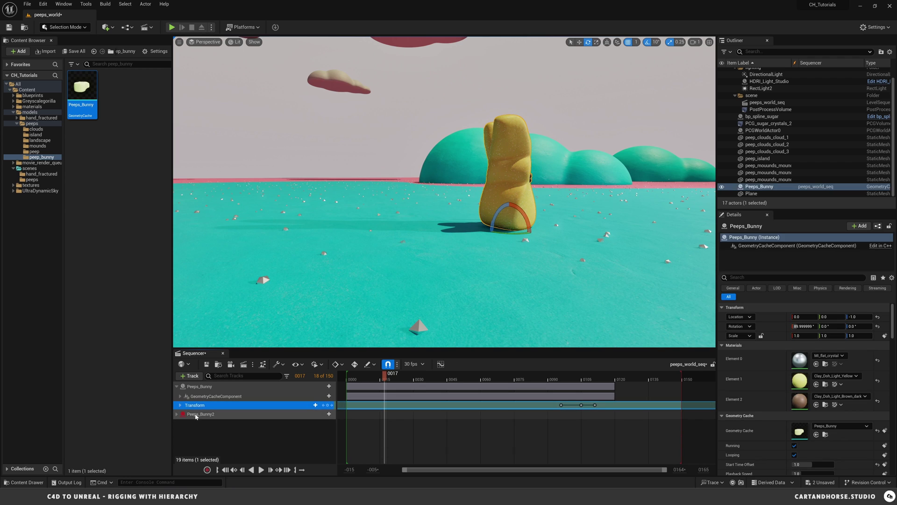
{"action": "key", "text": "Delete"}
Reveal the original Peeps_Bunny's Start Time Offset keys and play the sequence from frame 0 with the bunny in close view.
{"action": "left_click", "coordinate": [180, 395]}
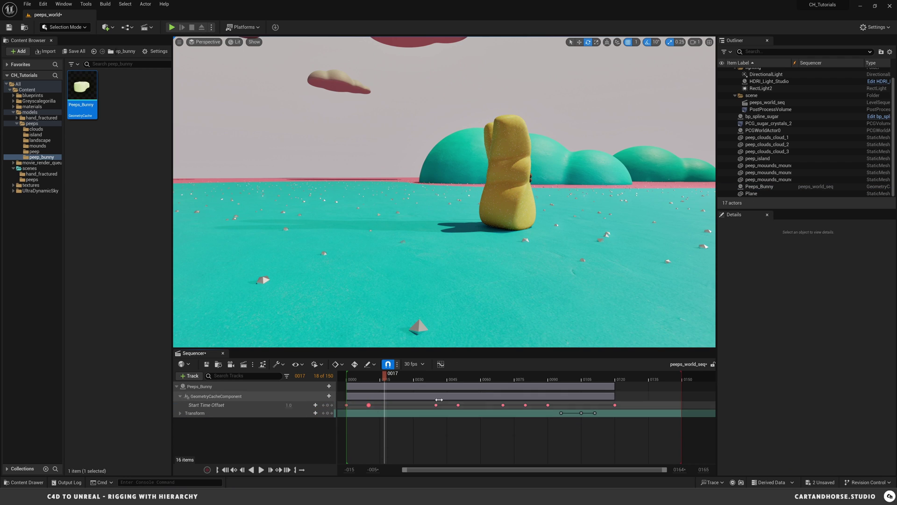
{"action": "right_click_drag", "start_coordinate": [435, 276], "coordinate": [360, 257]}
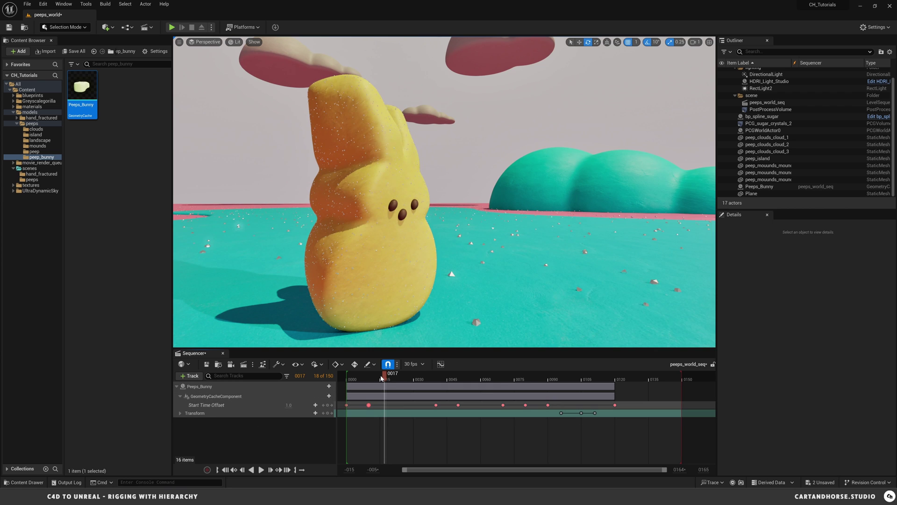
{"action": "left_click_drag", "start_coordinate": [384, 377], "coordinate": [346, 387]}
{"action": "key", "text": "space"}
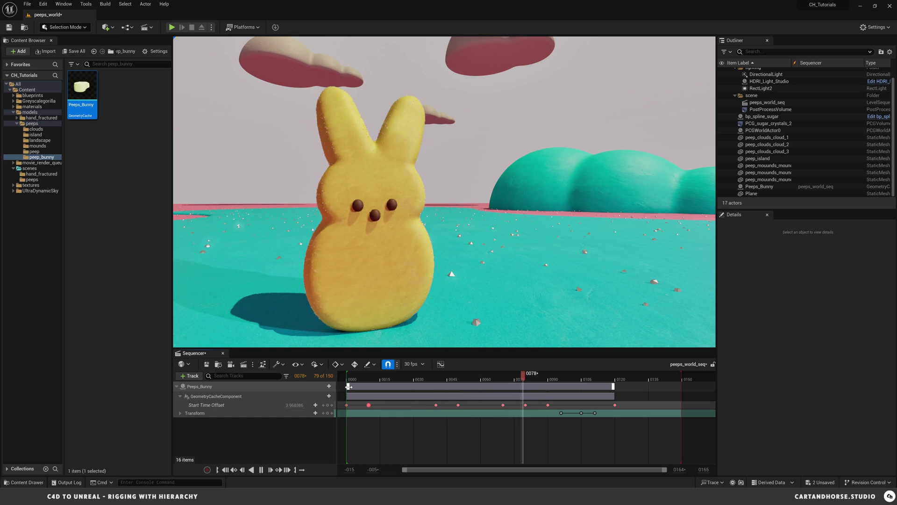
{"action": "key", "text": "space"}
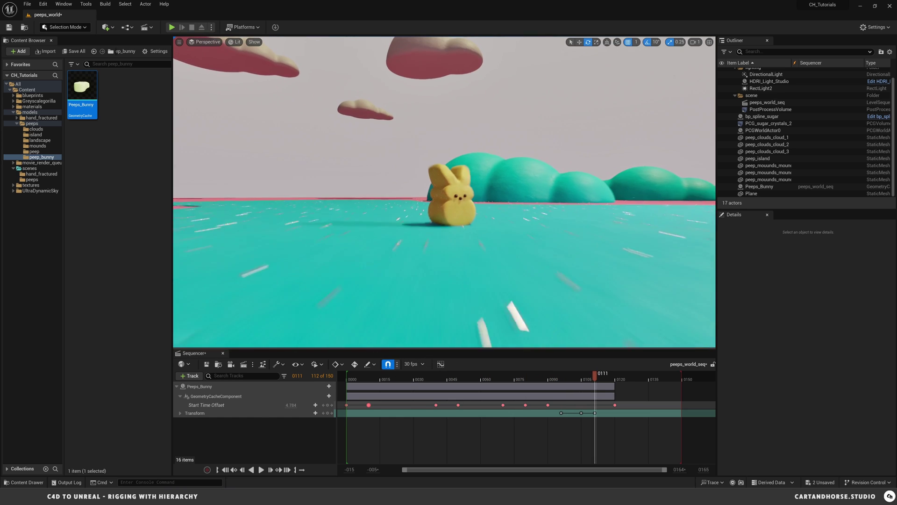
Scrub the sequence to frame 119 to examine the hop against the Start Time Offset and Transform keys.
{"action": "left_click_drag", "start_coordinate": [595, 386], "coordinate": [615, 387]}
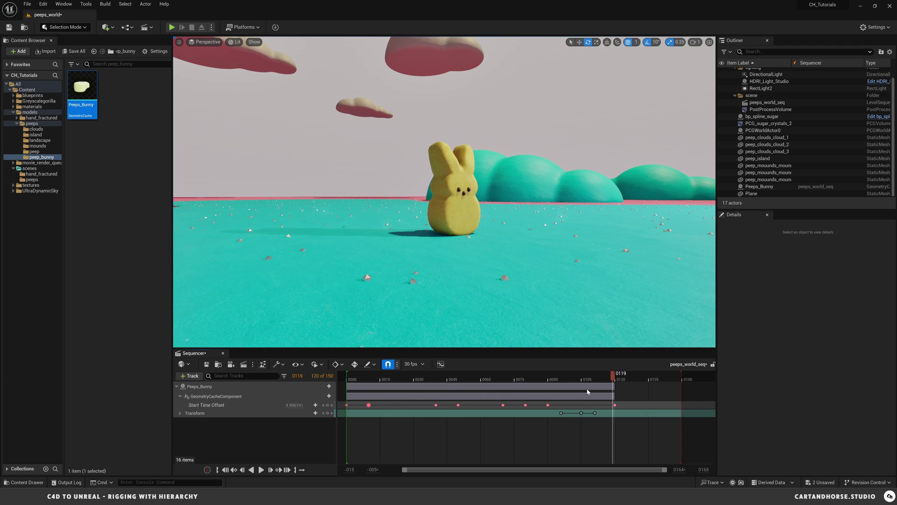
{"action": "middle_click_drag", "start_coordinate": [570, 392], "coordinate": [549, 392]}
{"action": "key", "text": "space"}
{"action": "key", "text": "space"}
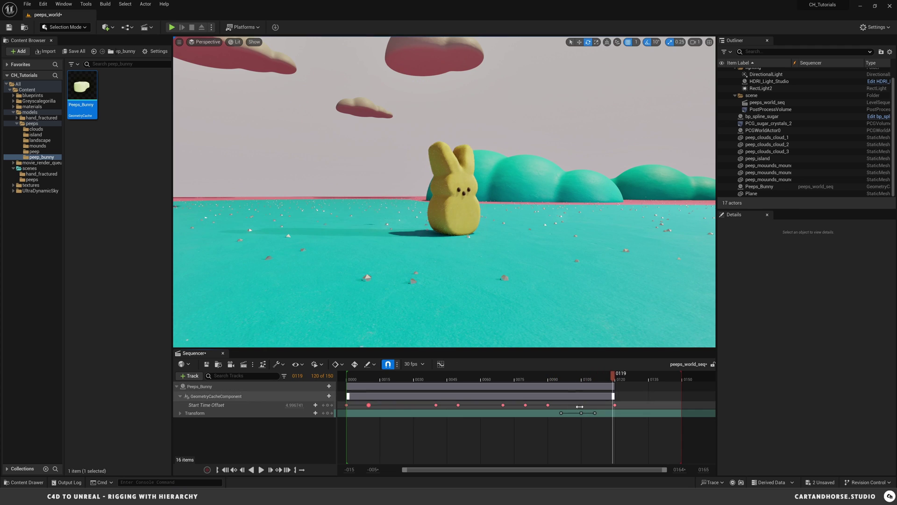
Expand Peeps_Bunny's Transform track to its Location keys and move the playhead to the first one at frame 96.
{"action": "left_click", "coordinate": [185, 415]}
{"action": "left_click", "coordinate": [180, 413]}
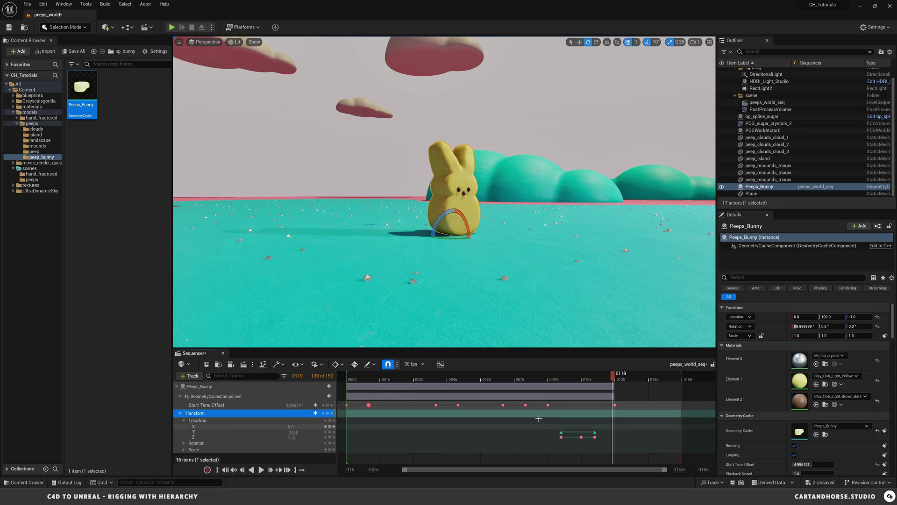
{"action": "left_click", "coordinate": [560, 437]}
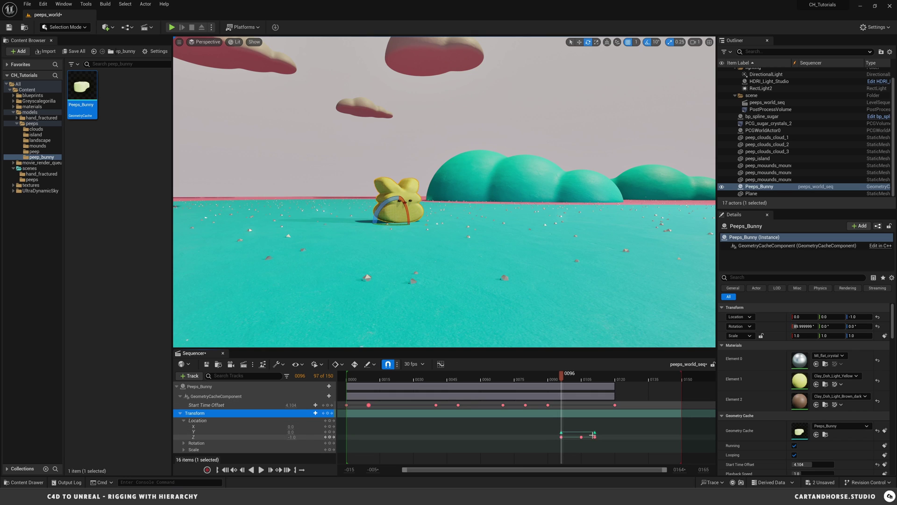
Play the sequence twice from frame 96 to examine how the bunny's hop lines up with its Location keys.
{"action": "key", "text": "space"}
{"action": "key", "text": "space"}
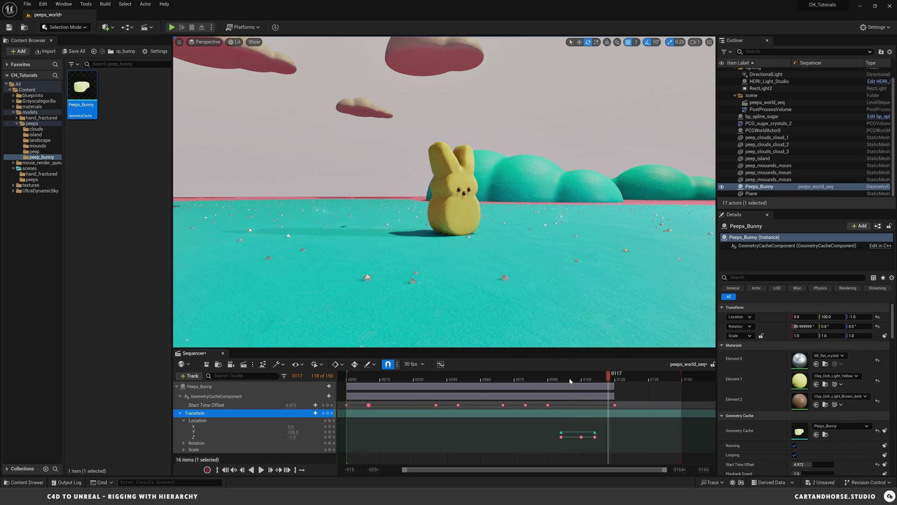
{"action": "left_click", "coordinate": [561, 379]}
{"action": "key", "text": "space"}
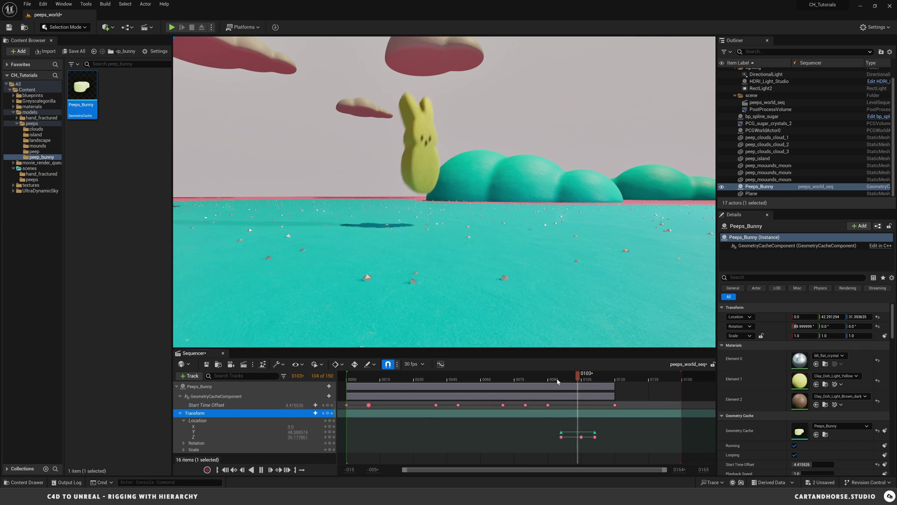
{"action": "key", "text": "space"}
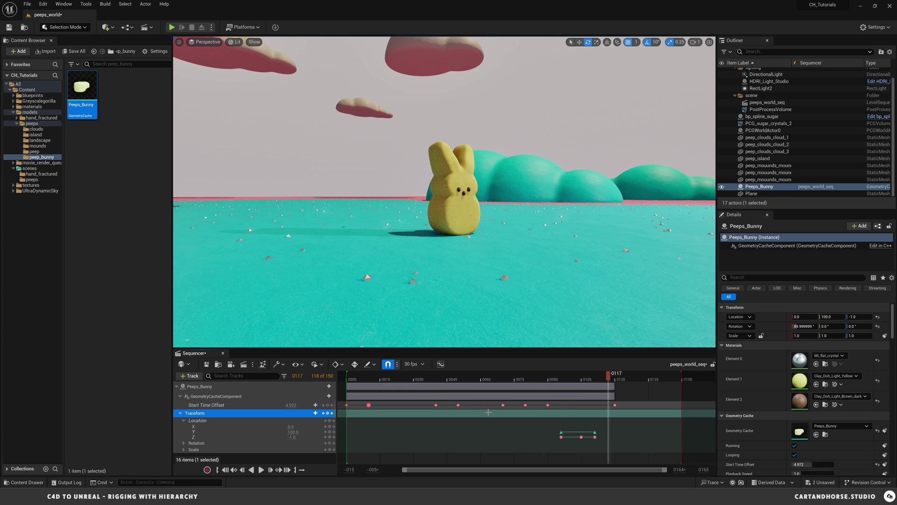
{"action": "mouse_move", "coordinate": [541, 495]}
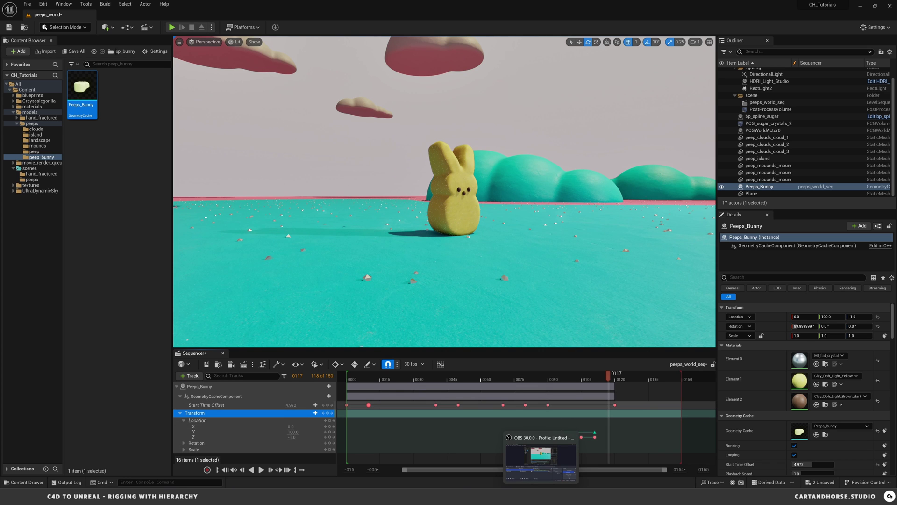